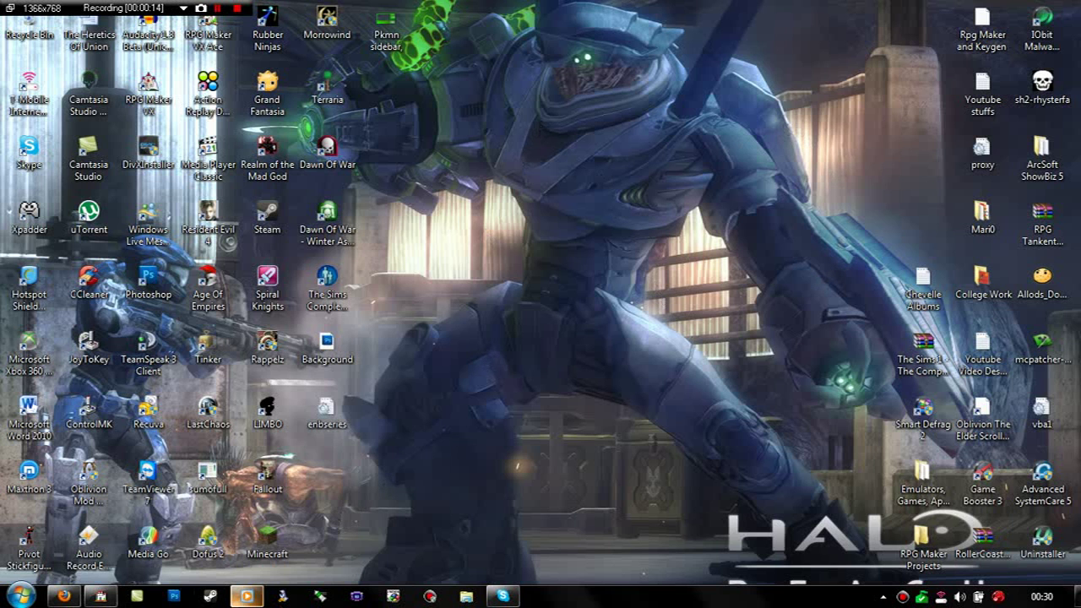
# - Playtest The Battle For Aswick, mute its sound in the Volume Mixer, and start a New Game
pyautogui.click(100, 596)
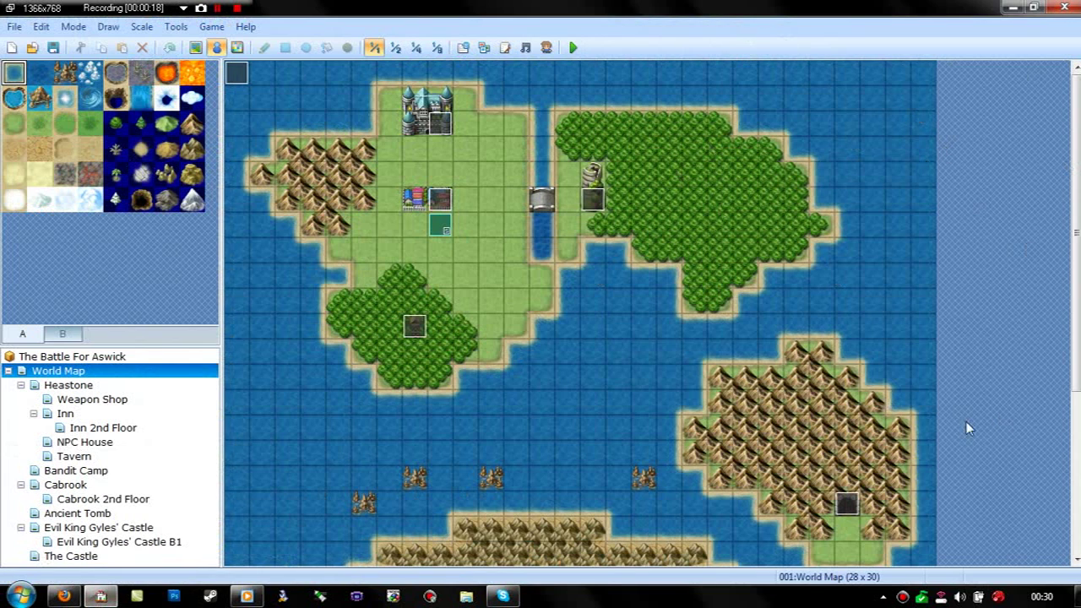
pyautogui.click(572, 48)
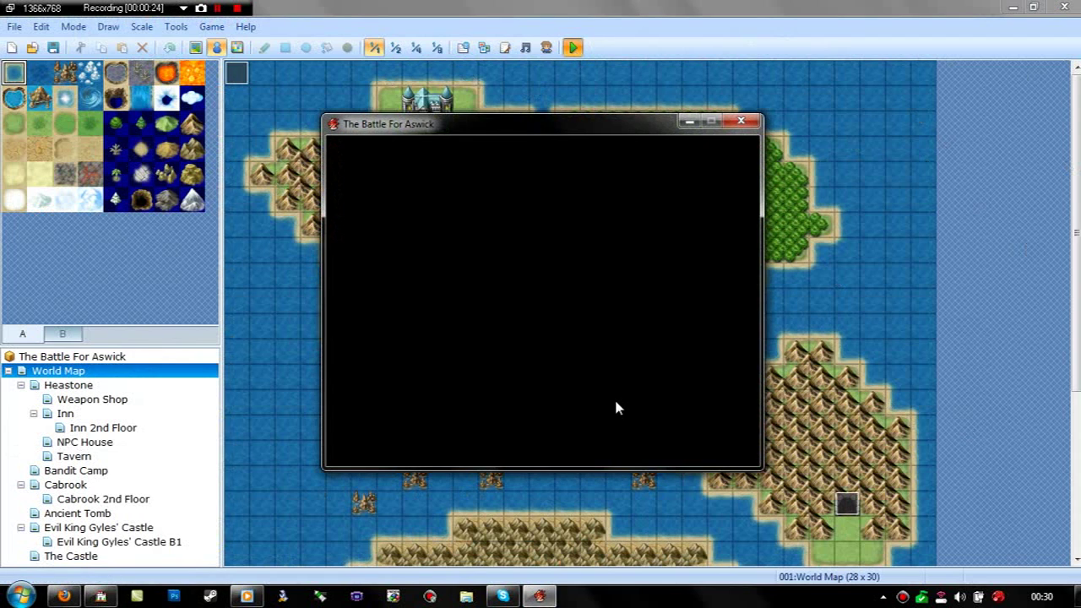
pyautogui.rightClick(962, 598)
pyautogui.click(974, 496)
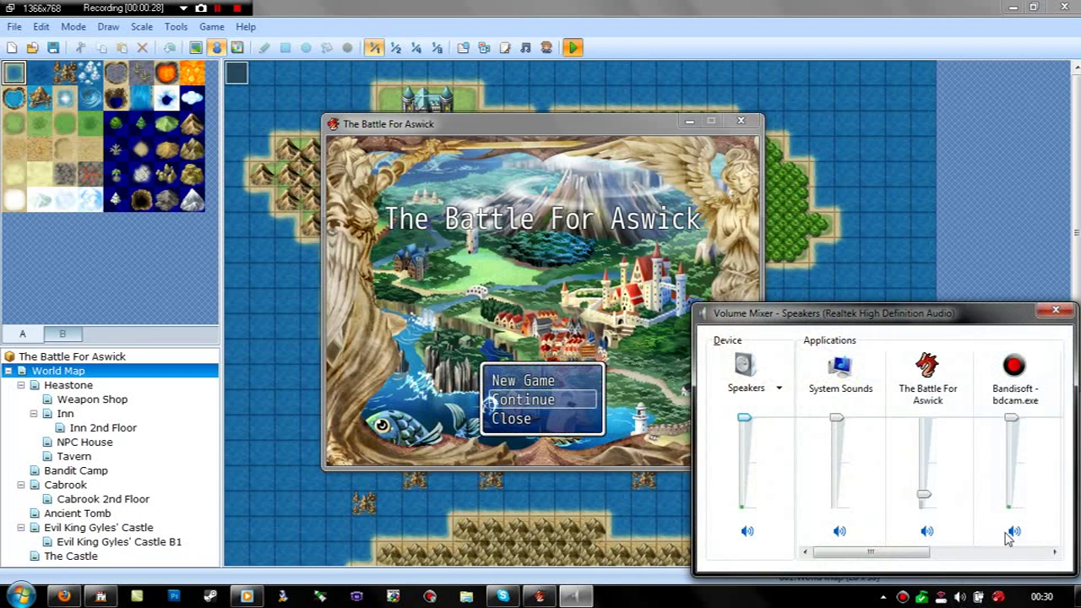
pyautogui.click(926, 531)
pyautogui.click(1056, 312)
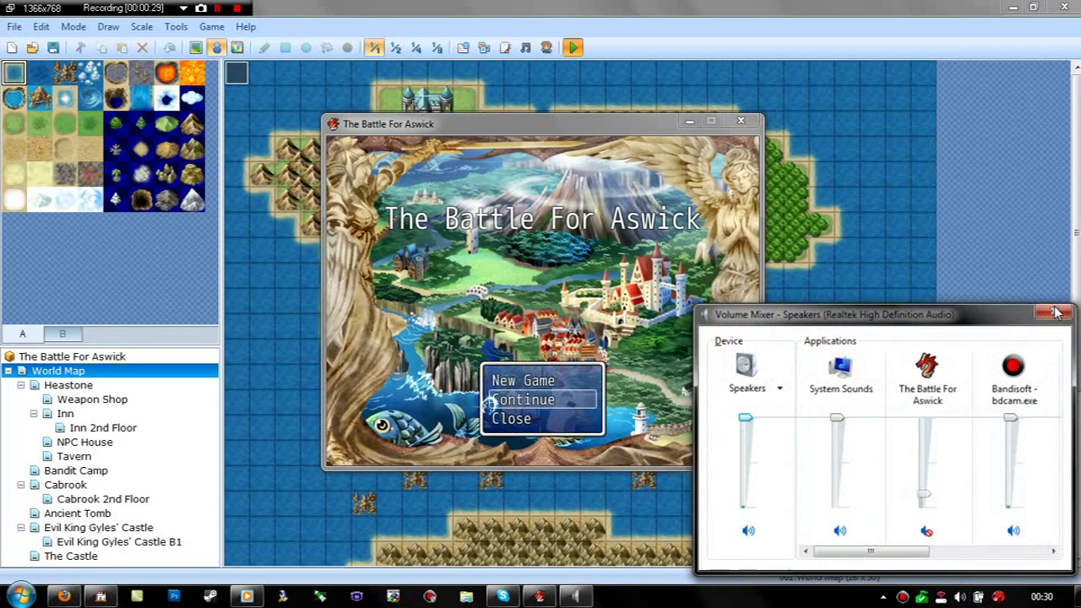
pyautogui.press('Up')
pyautogui.press('Return')
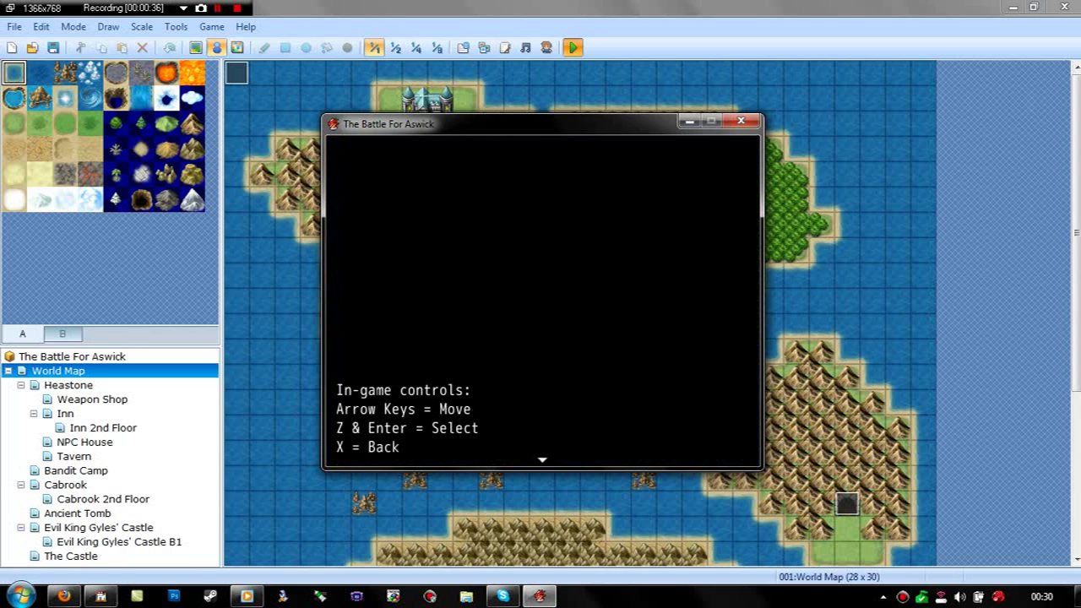
# - Advance through the intro messages and accept the default hero name
pyautogui.press('Return')
pyautogui.press('Return')
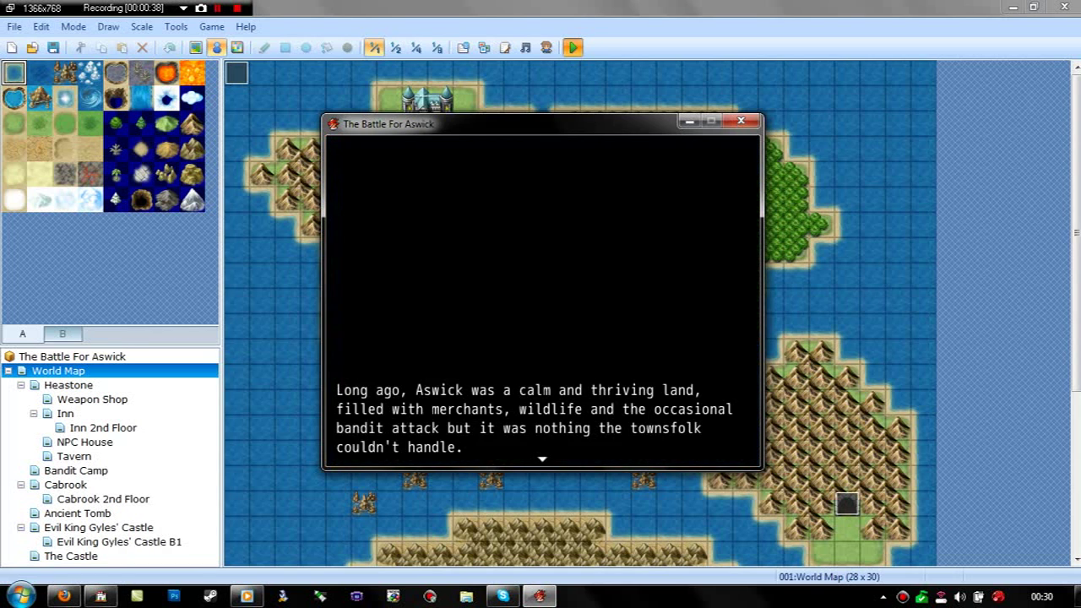
pyautogui.press('Return')
pyautogui.press('Return')
pyautogui.press('Return')
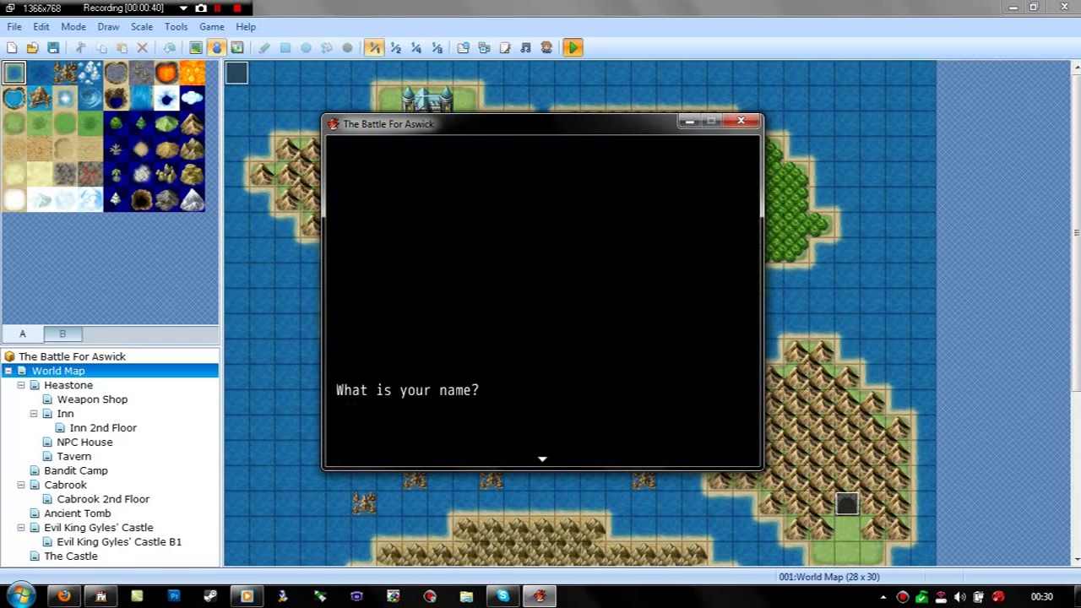
pyautogui.press('Return')
pyautogui.press('Up')
pyautogui.press('Left')
pyautogui.press('Return')
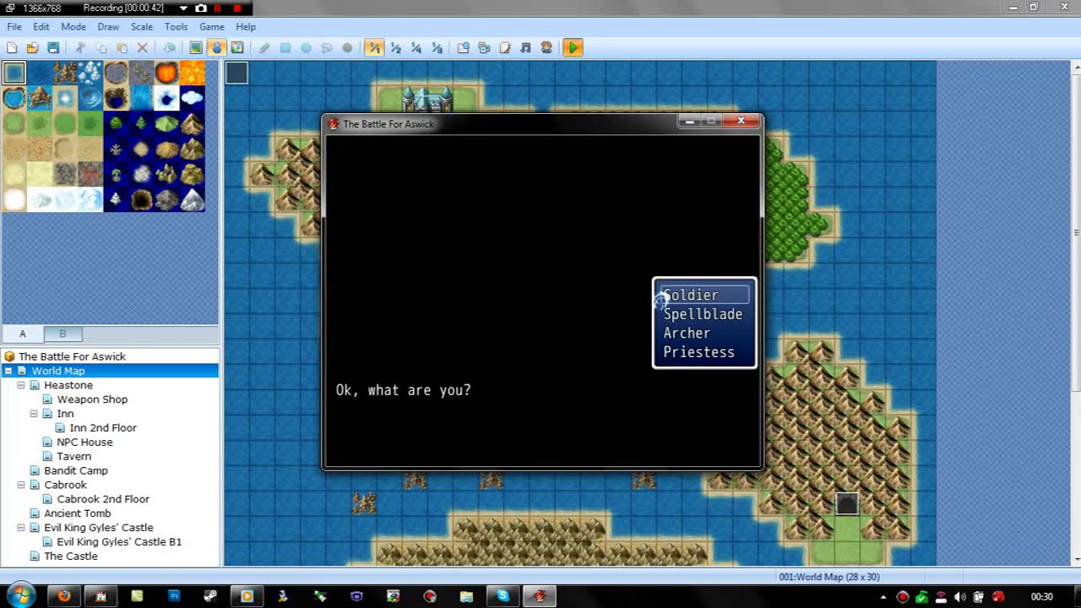
pyautogui.press('Return')
pyautogui.press('Return')
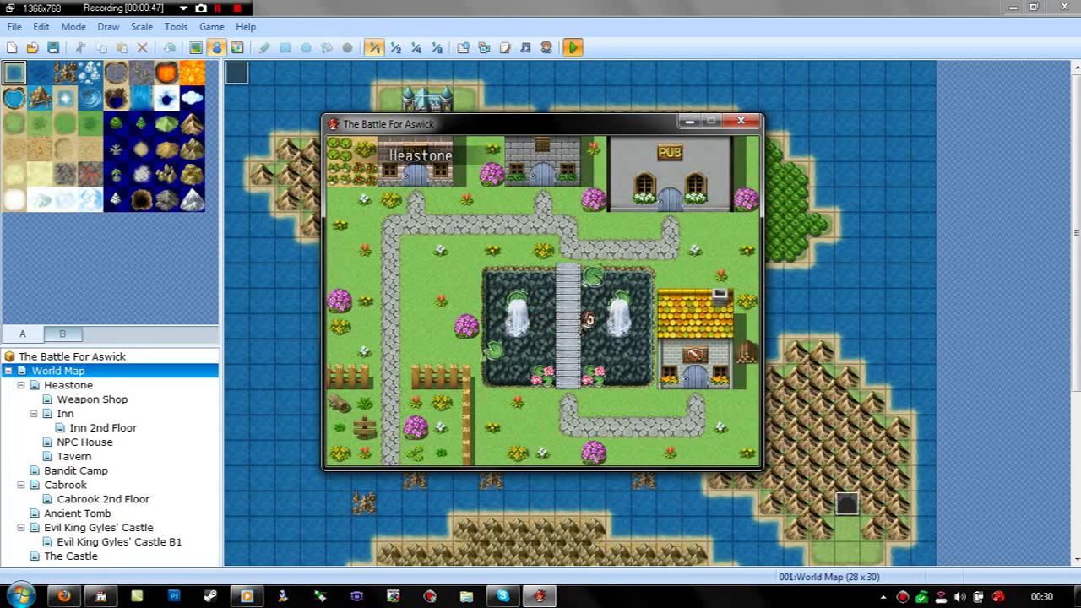
# - Walk the hero into the Heastone Pub, read the tavern conversation, then close the playtest
pyautogui.press('Up')
pyautogui.press('Up')
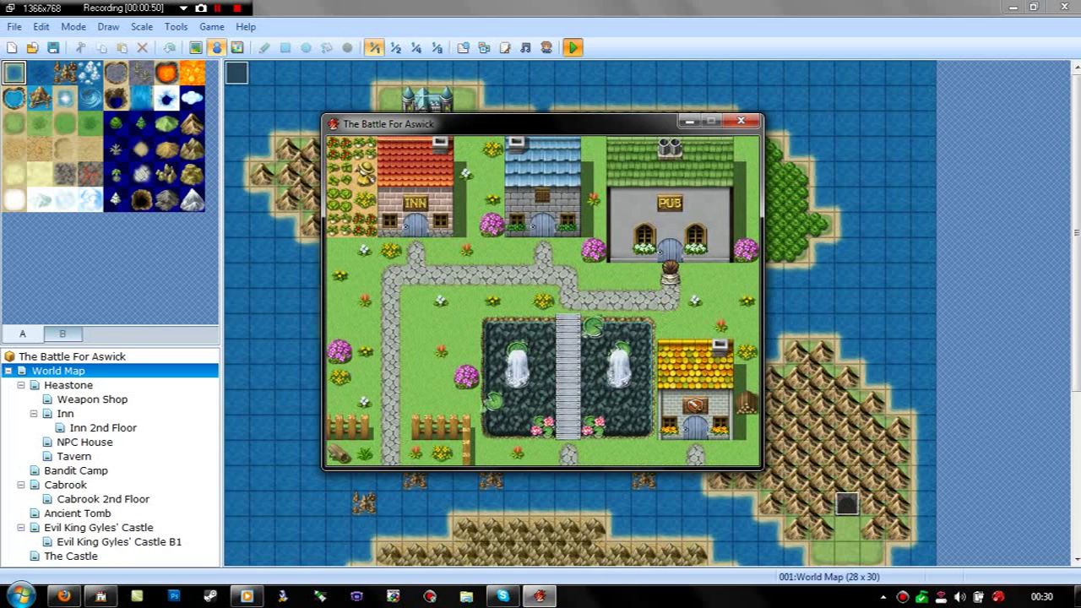
pyautogui.press('Up')
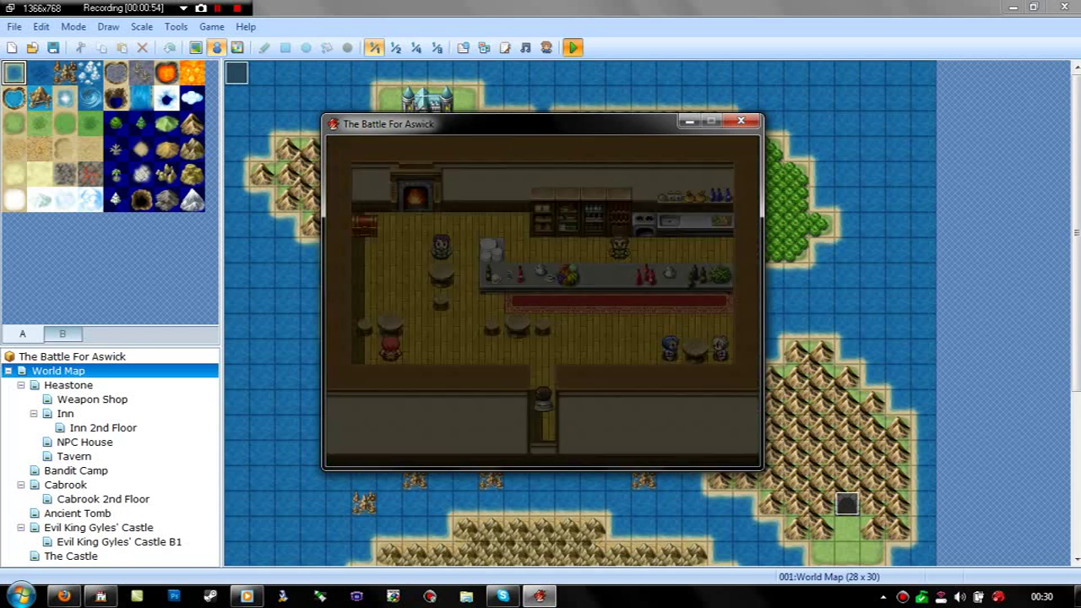
pyautogui.press('Up')
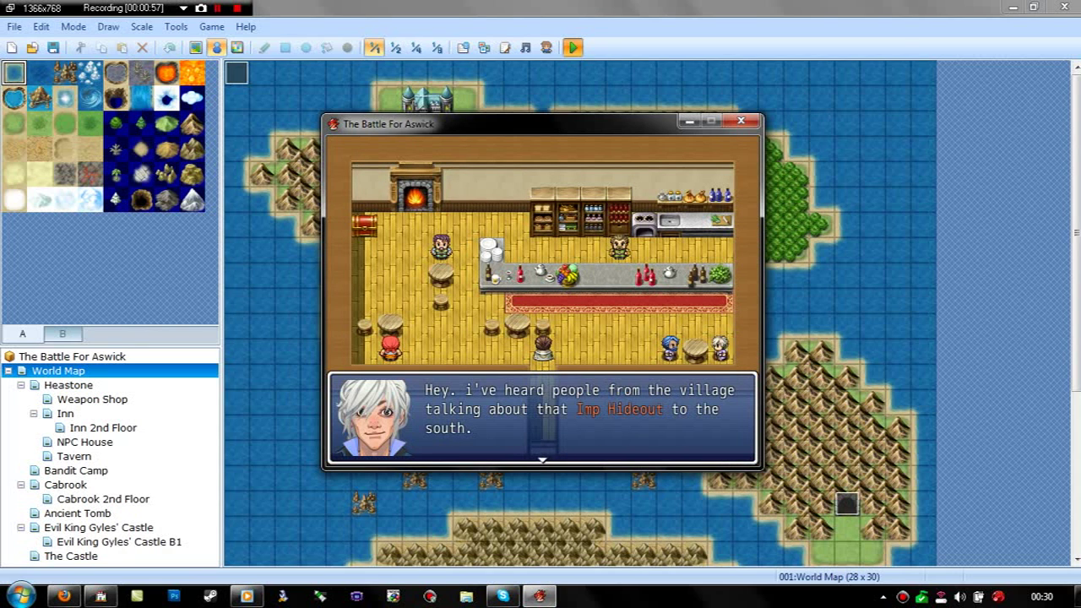
pyautogui.press('Return')
pyautogui.press('Return')
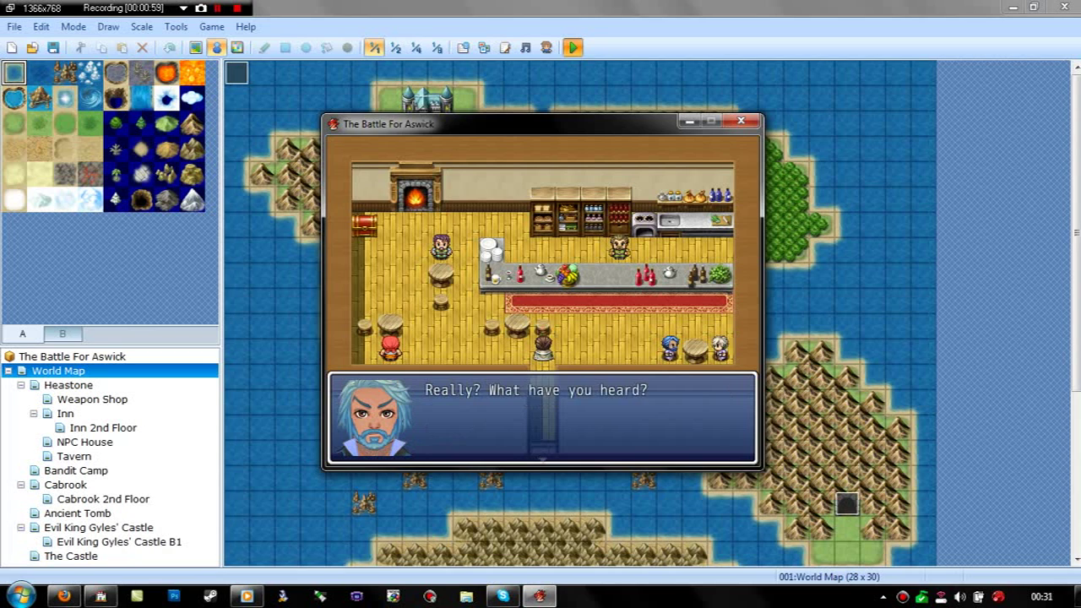
pyautogui.press('Return')
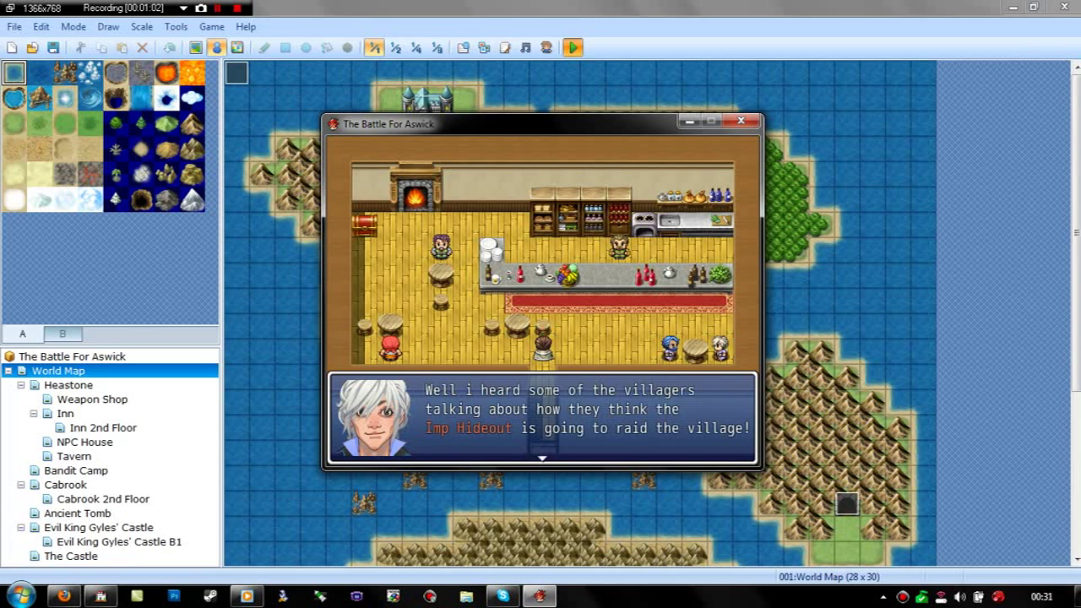
pyautogui.press('Return')
pyautogui.press('Return')
pyautogui.press('Return')
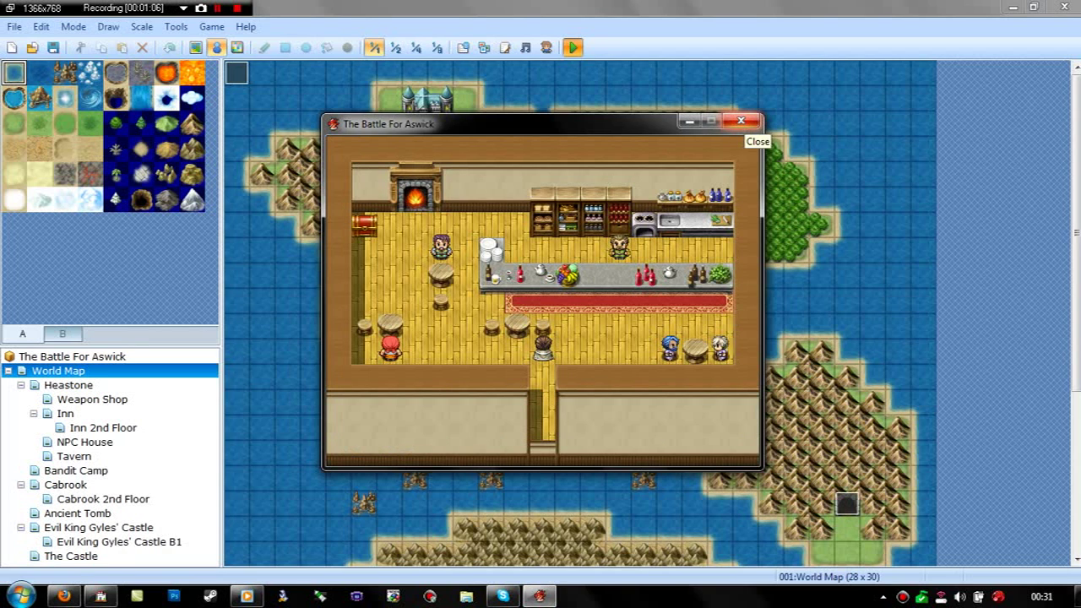
pyautogui.click(741, 122)
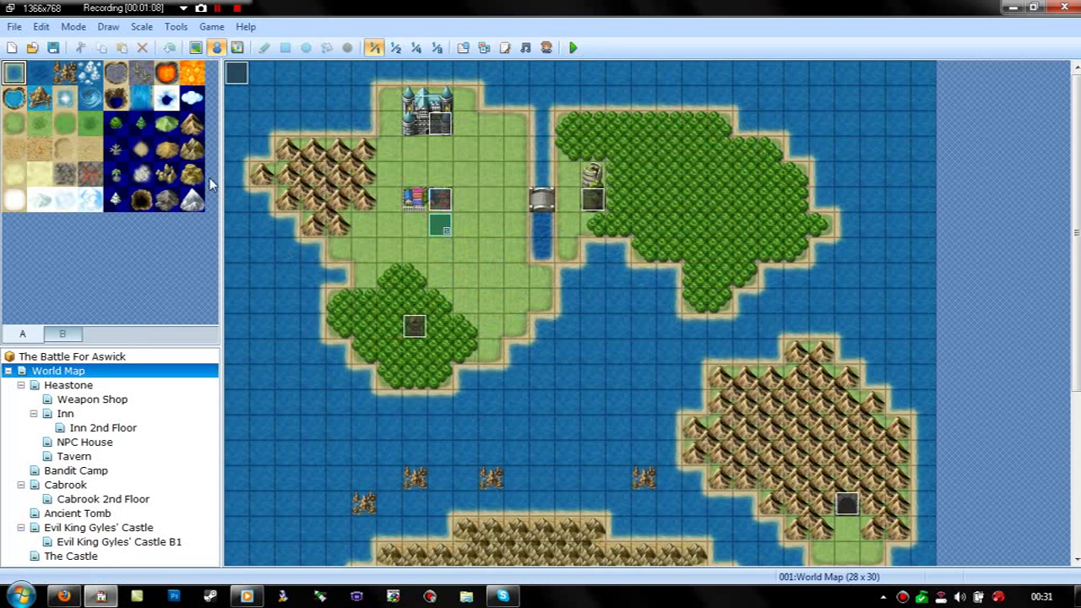
# - Create a new project named 'Autorun Event Tut'
pyautogui.click(13, 49)
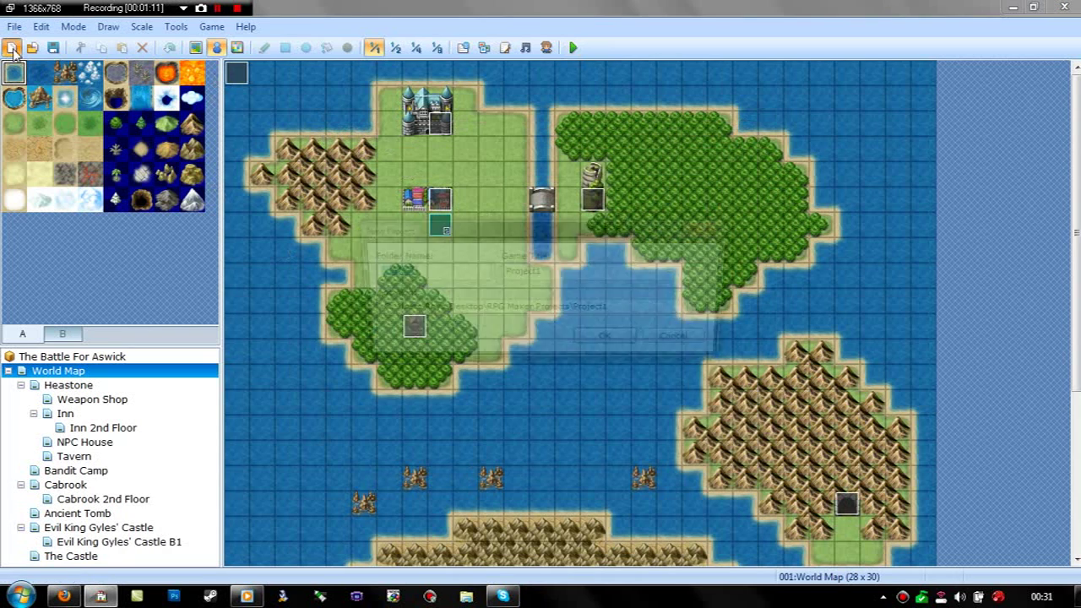
pyautogui.write('Au')
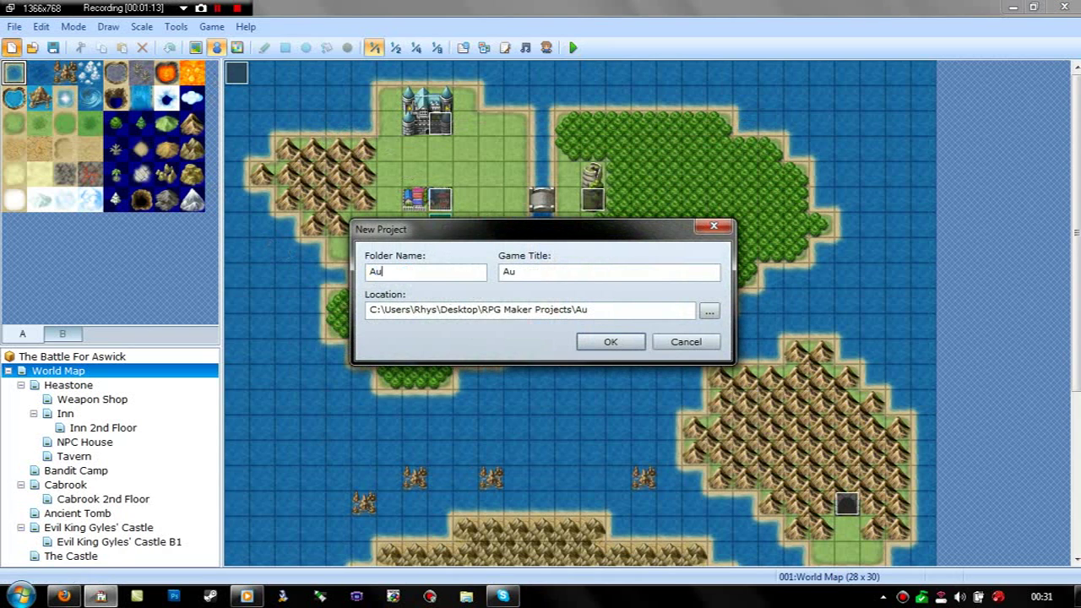
pyautogui.write('torun Event Tut')
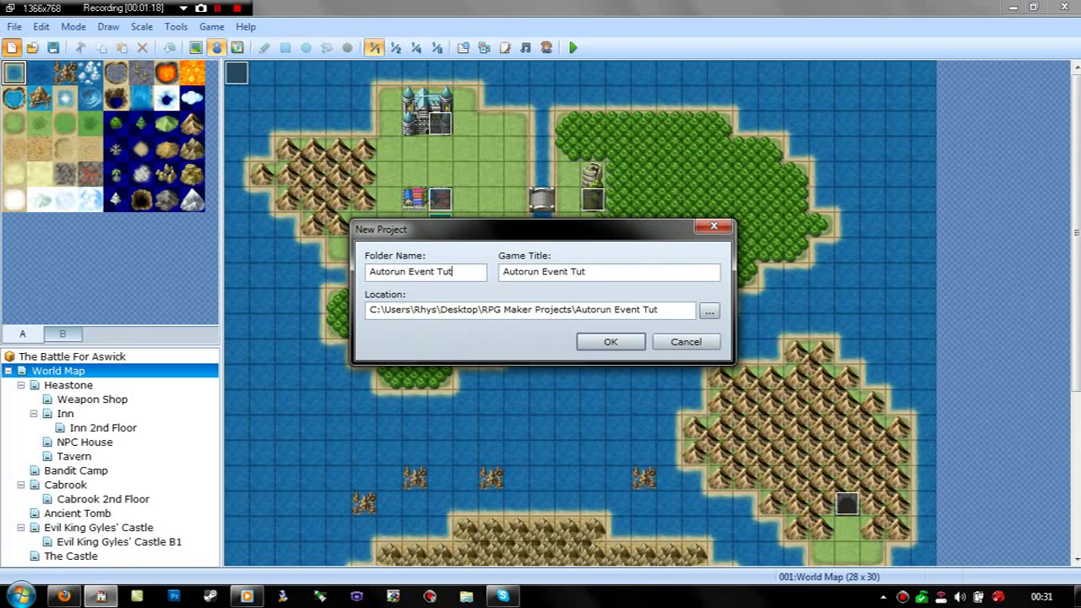
pyautogui.press('Return')
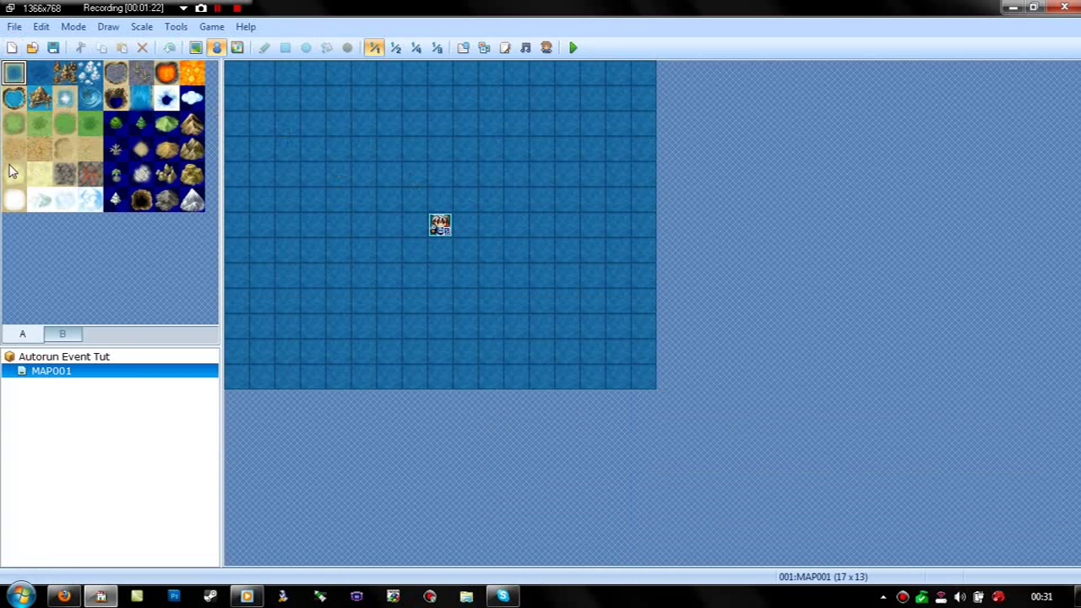
# - Paint a large grass rectangle island across the water on MAP001
pyautogui.click(14, 123)
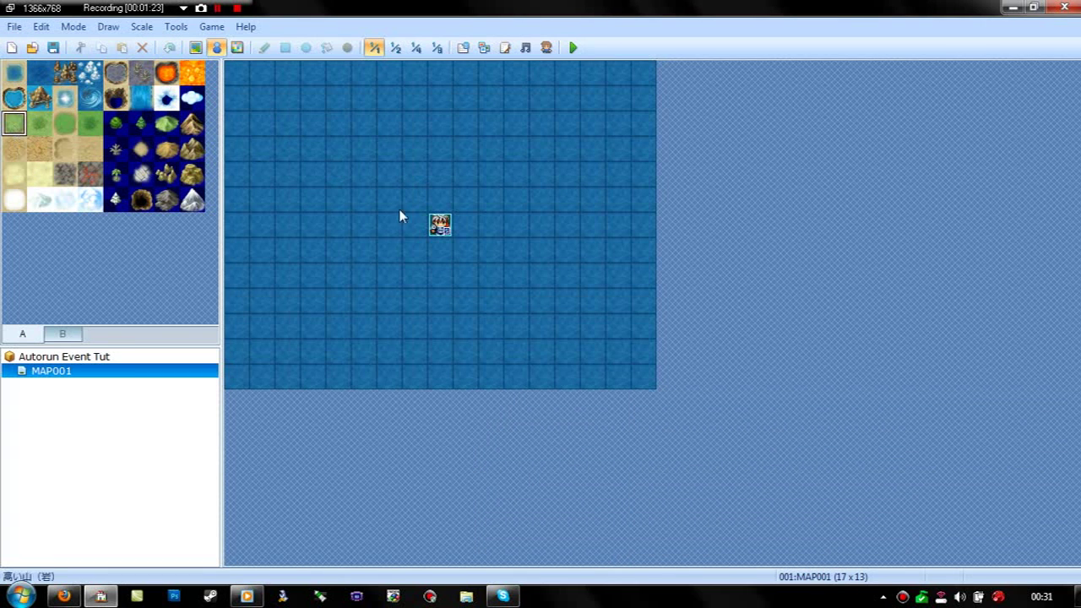
pyautogui.click(195, 47)
pyautogui.moveTo(286, 97); pyautogui.dragTo(582, 339)
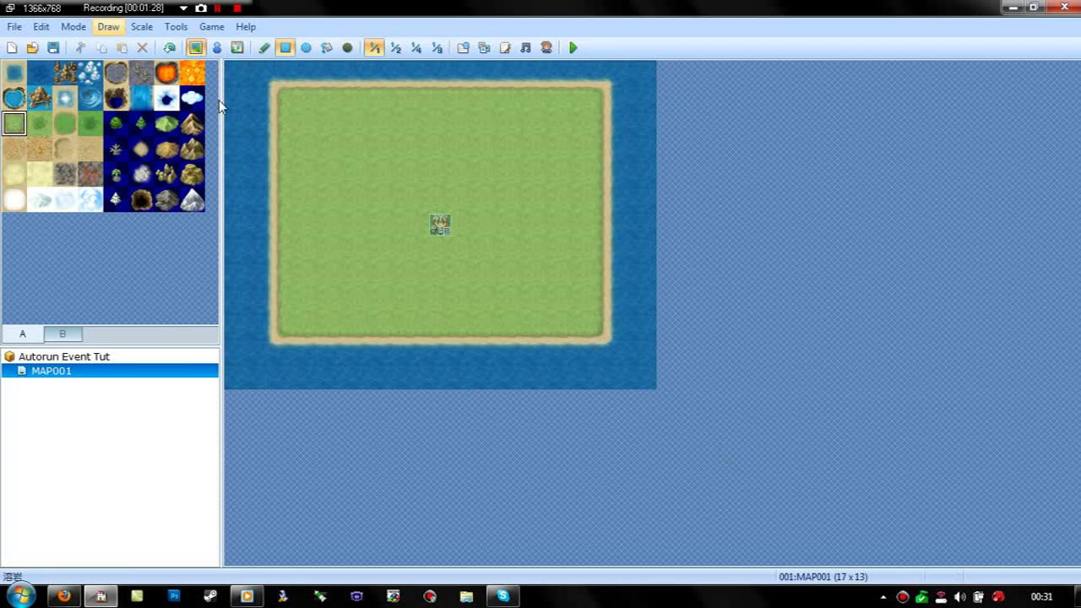
pyautogui.click(217, 48)
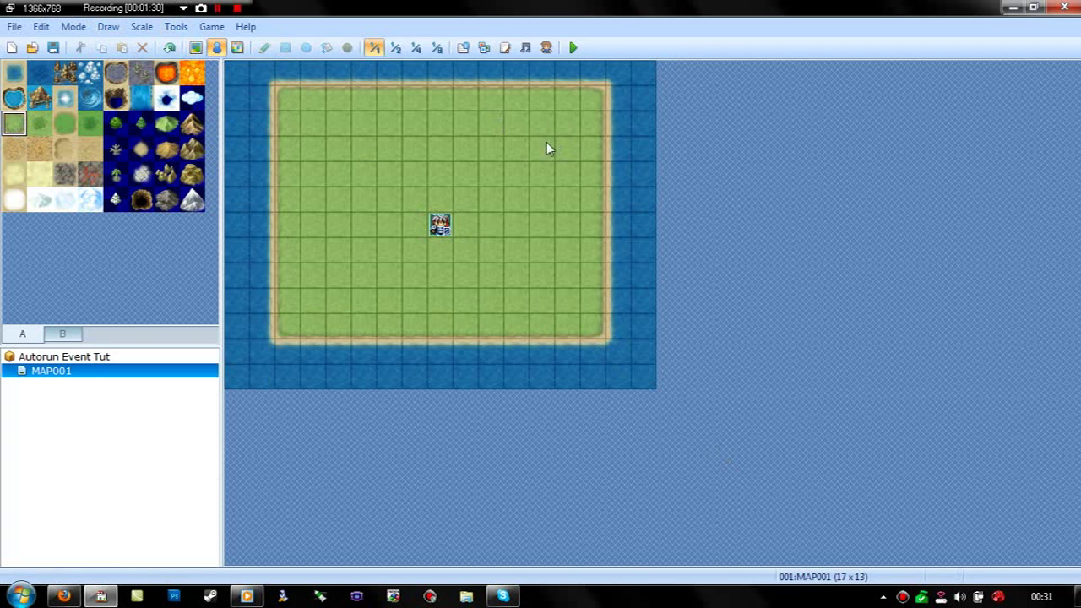
# - Create an event at tile 008,002 with the second Actor1 sprite, Stepping Anim. and Autorun trigger
pyautogui.doubleClick(442, 124)
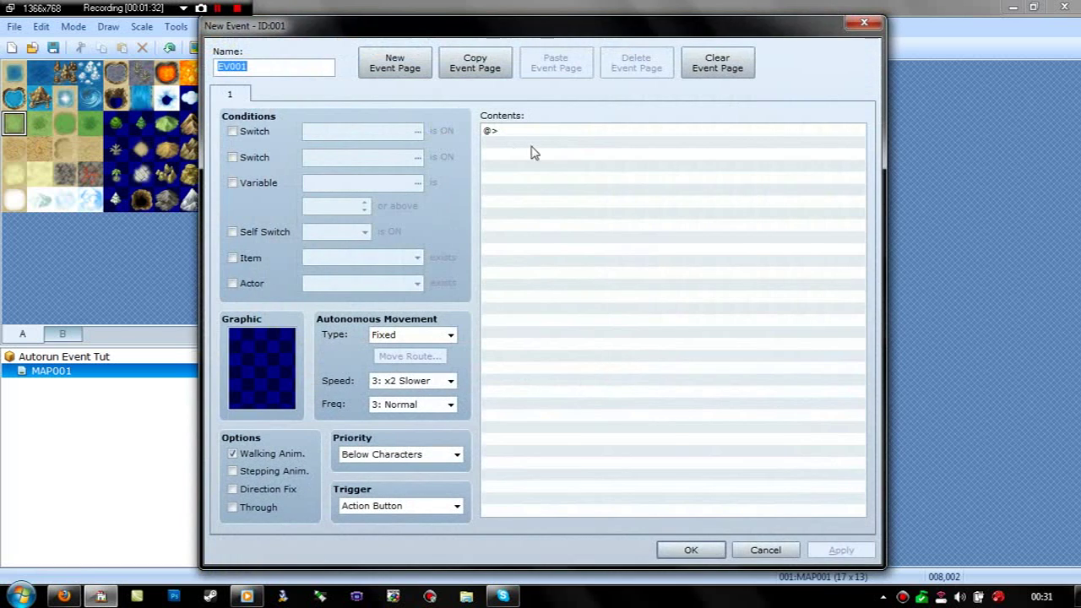
pyautogui.doubleClick(234, 397)
pyautogui.click(347, 169)
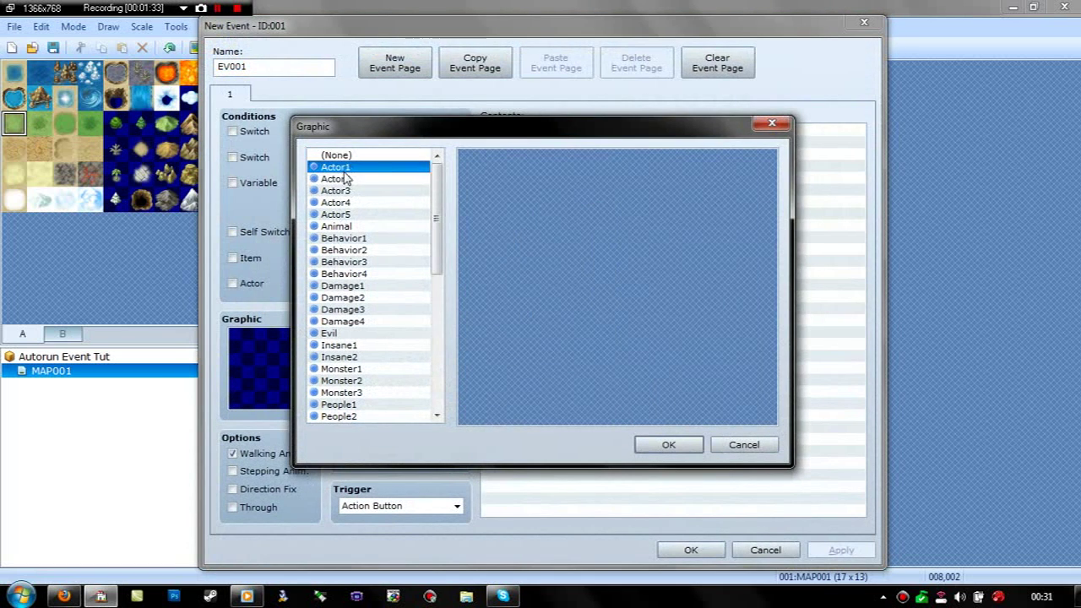
pyautogui.click(502, 169)
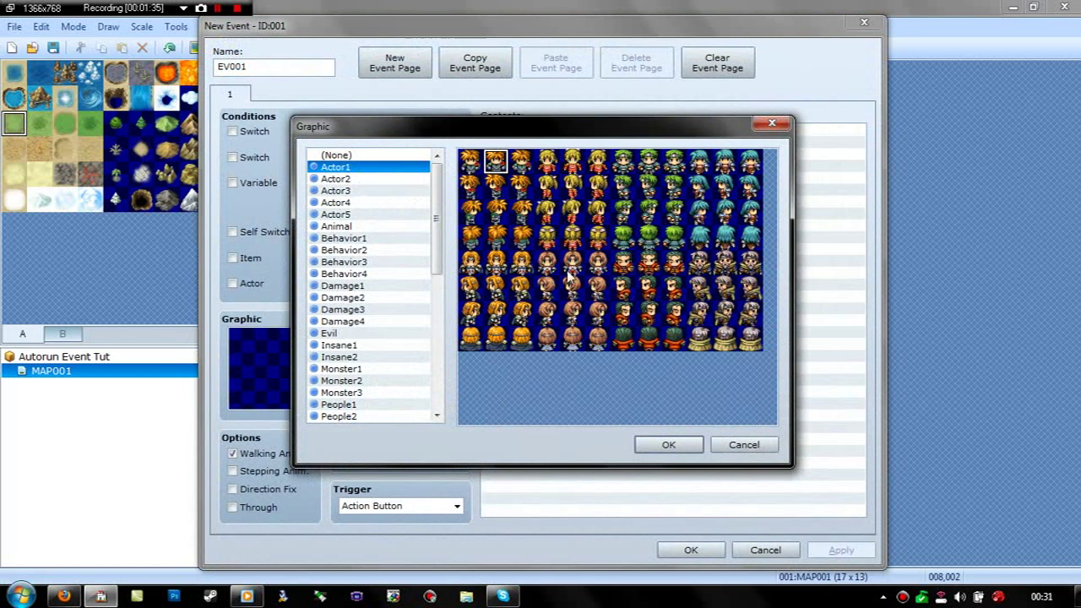
pyautogui.click(684, 446)
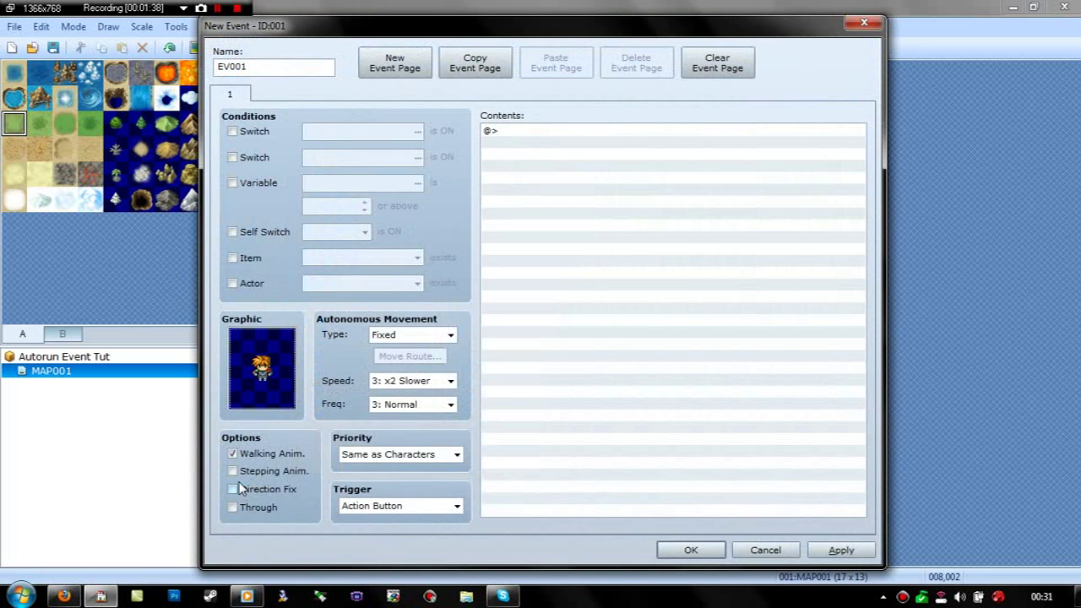
pyautogui.click(233, 470)
pyautogui.click(411, 506)
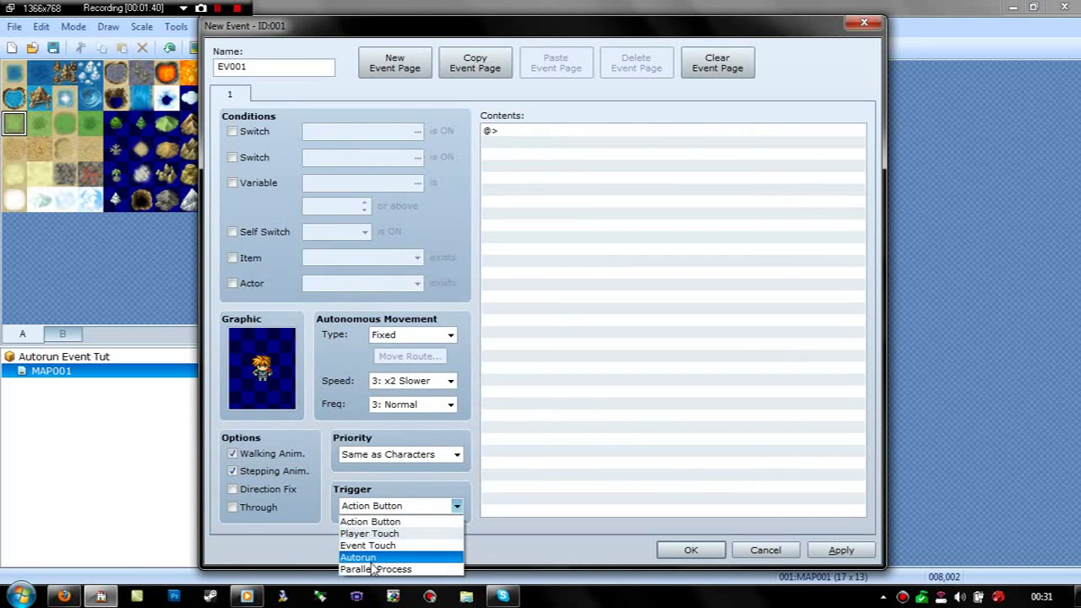
pyautogui.click(372, 560)
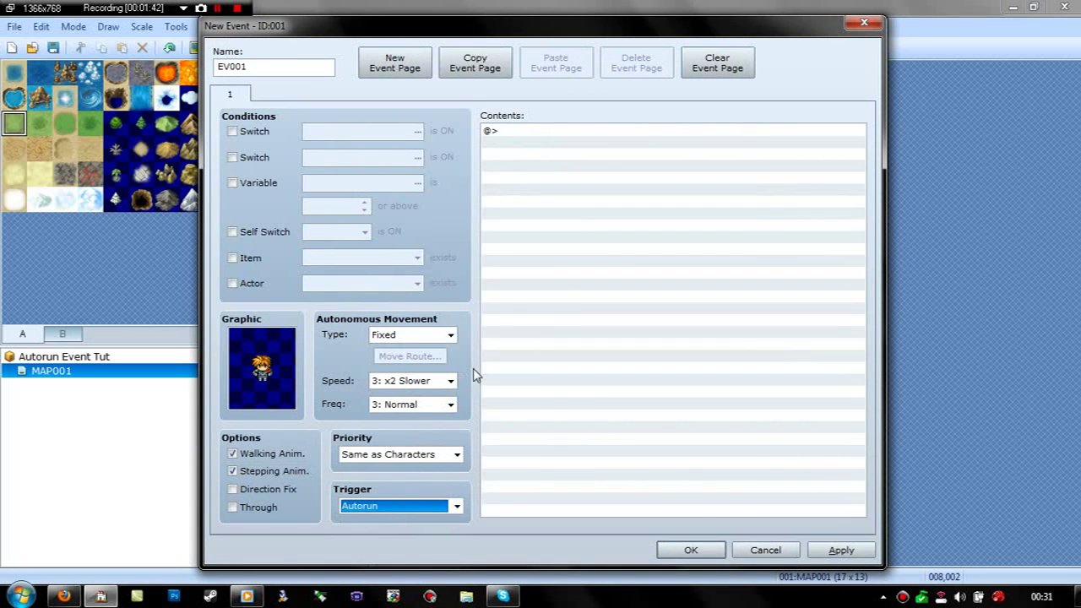
pyautogui.doubleClick(553, 137)
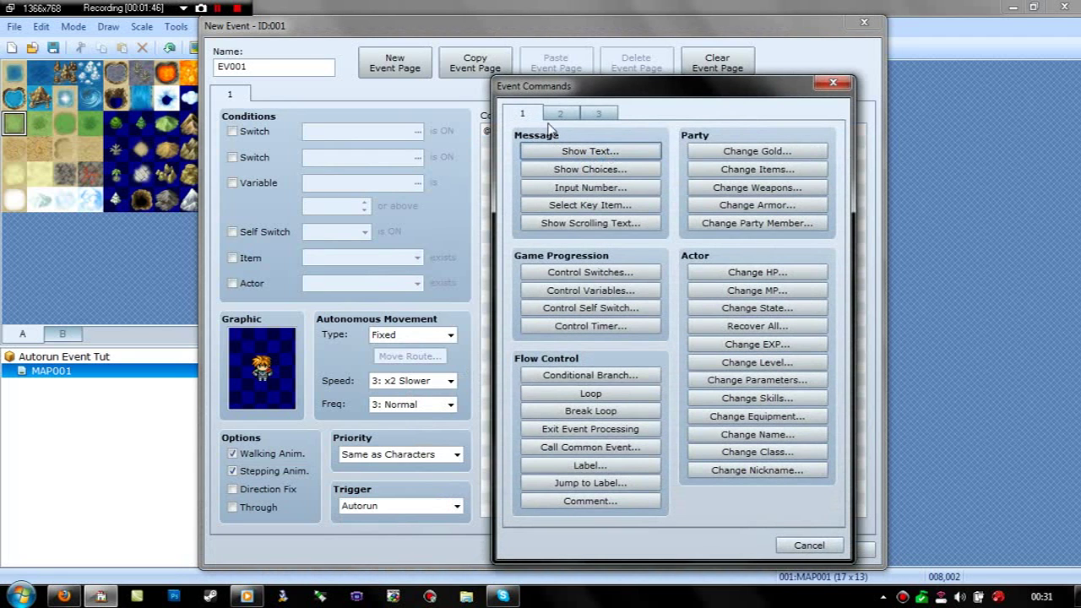
# - Add a Set Move Route that moves the Player up twice, and apply the event
pyautogui.click(560, 114)
pyautogui.click(520, 115)
pyautogui.click(596, 114)
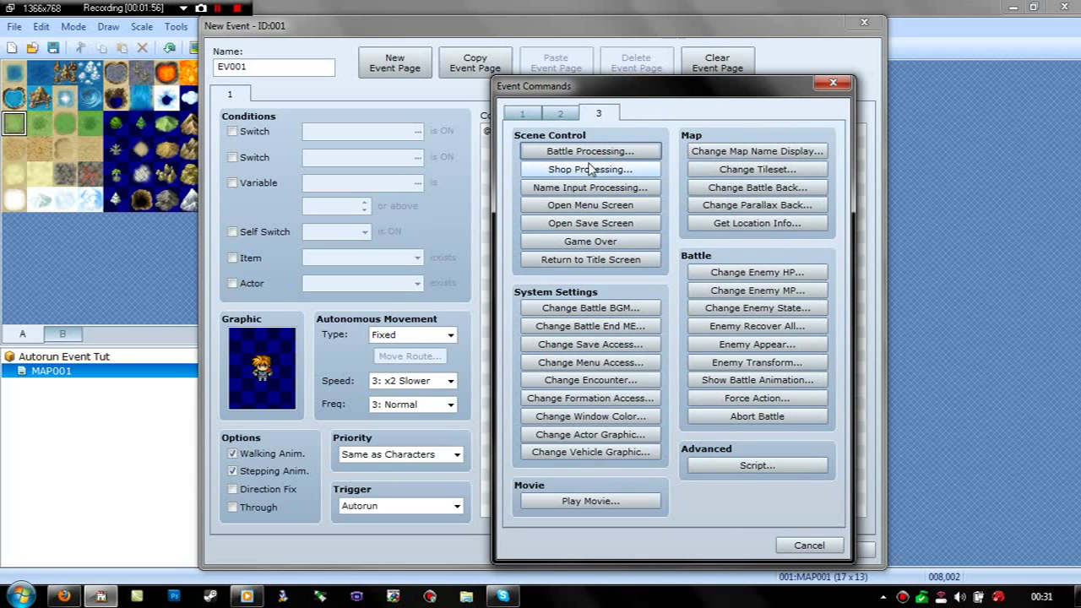
pyautogui.click(561, 116)
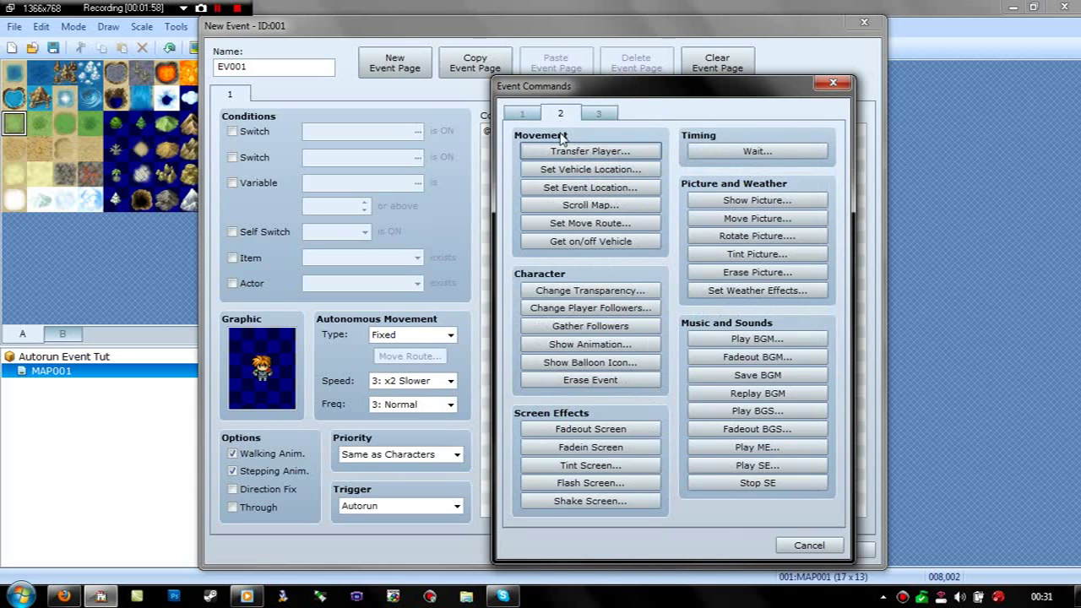
pyautogui.click(572, 222)
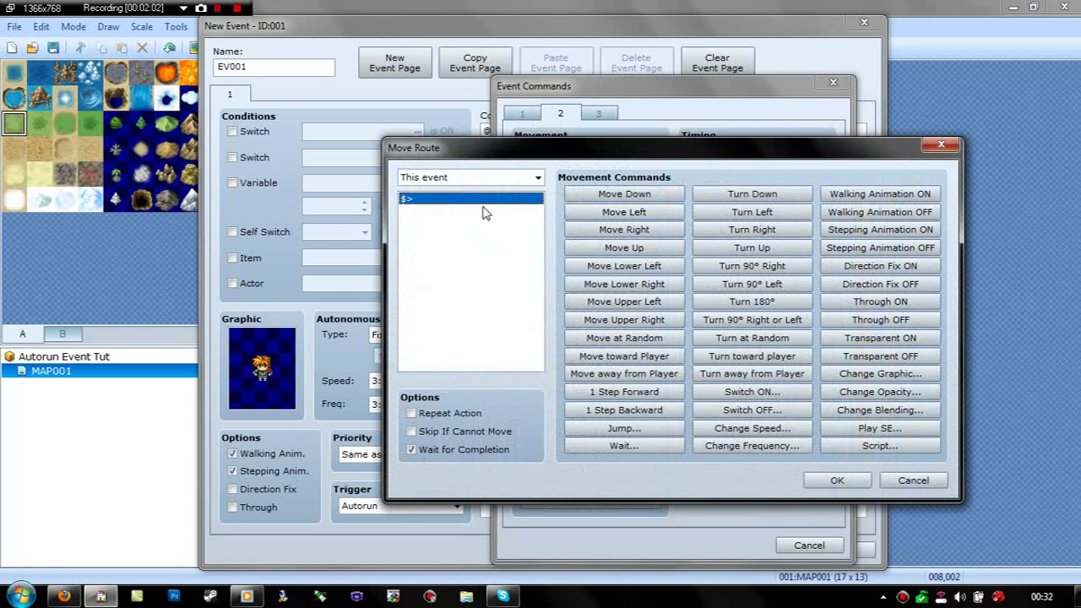
pyautogui.click(505, 180)
pyautogui.click(441, 191)
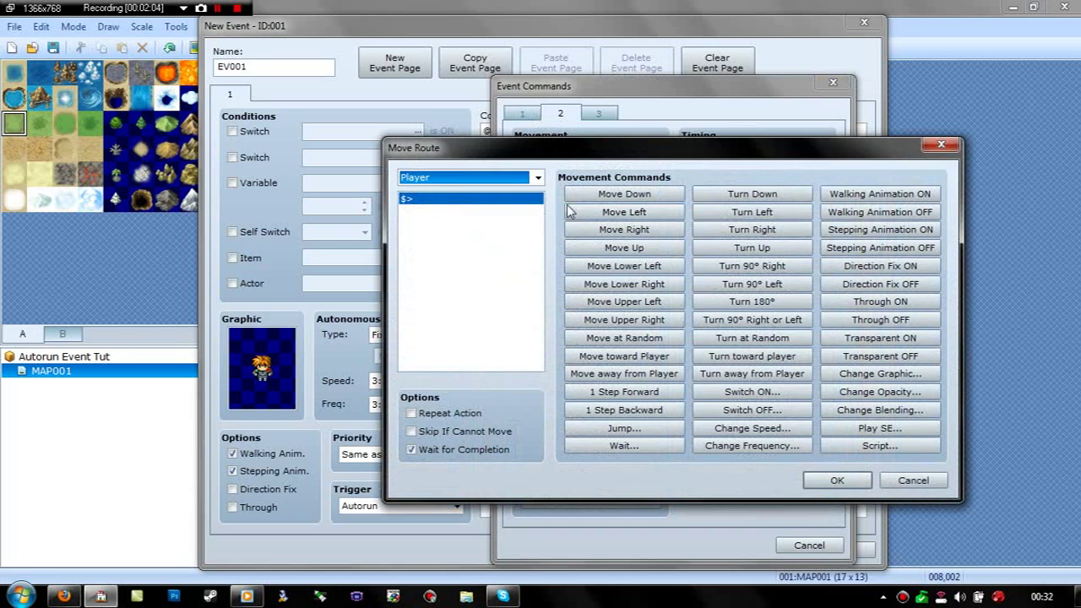
pyautogui.click(626, 247)
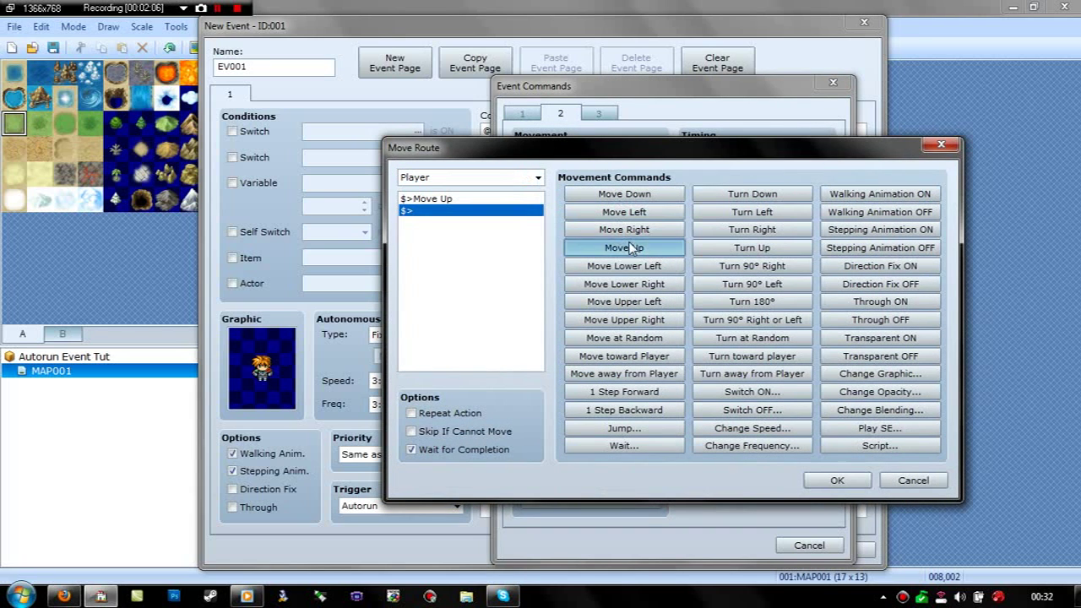
pyautogui.click(626, 246)
pyautogui.click(837, 480)
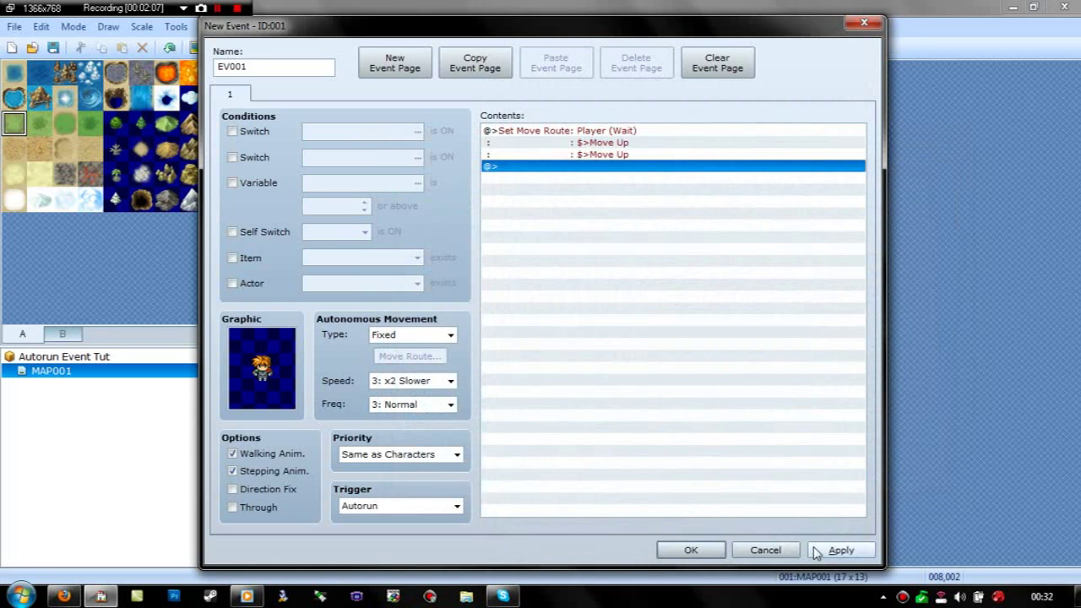
pyautogui.click(814, 546)
pyautogui.click(688, 550)
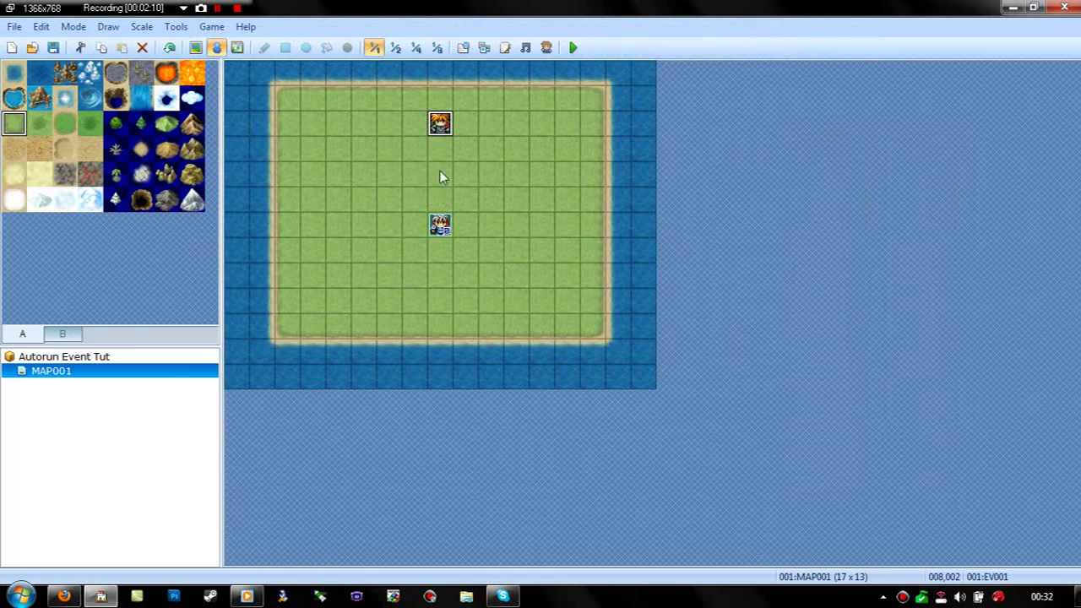
# - Reopen EV001's move route and add a third Move Up step
pyautogui.doubleClick(439, 124)
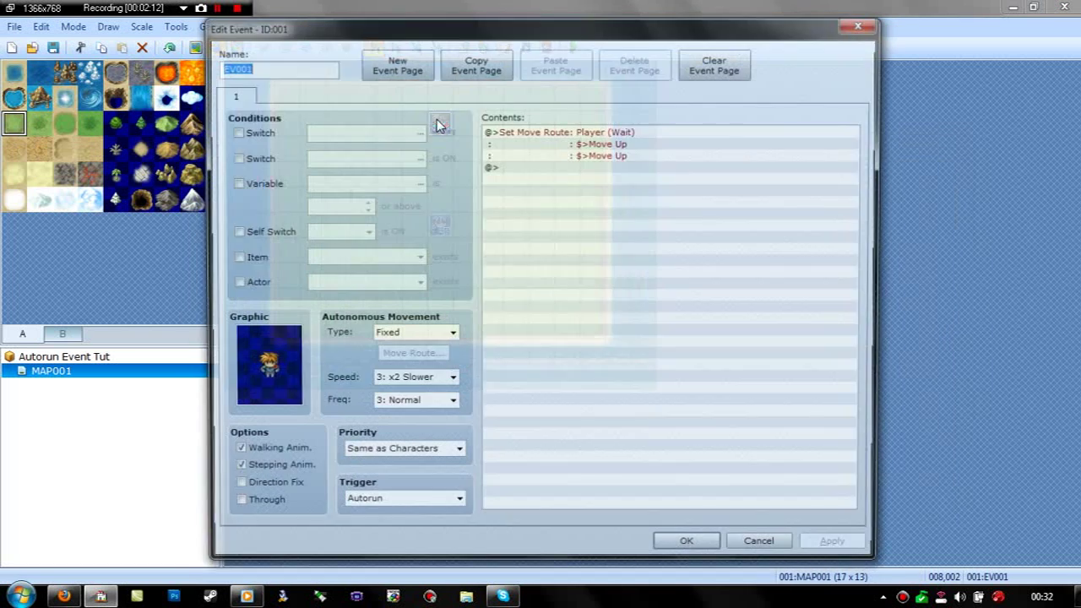
pyautogui.click(600, 140)
pyautogui.doubleClick(601, 140)
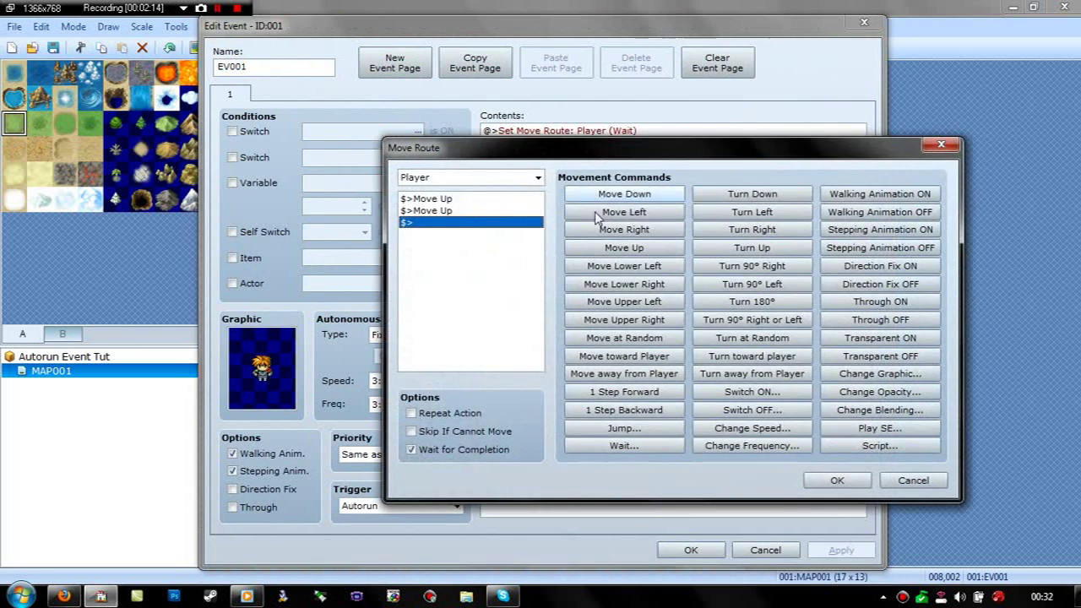
pyautogui.click(615, 250)
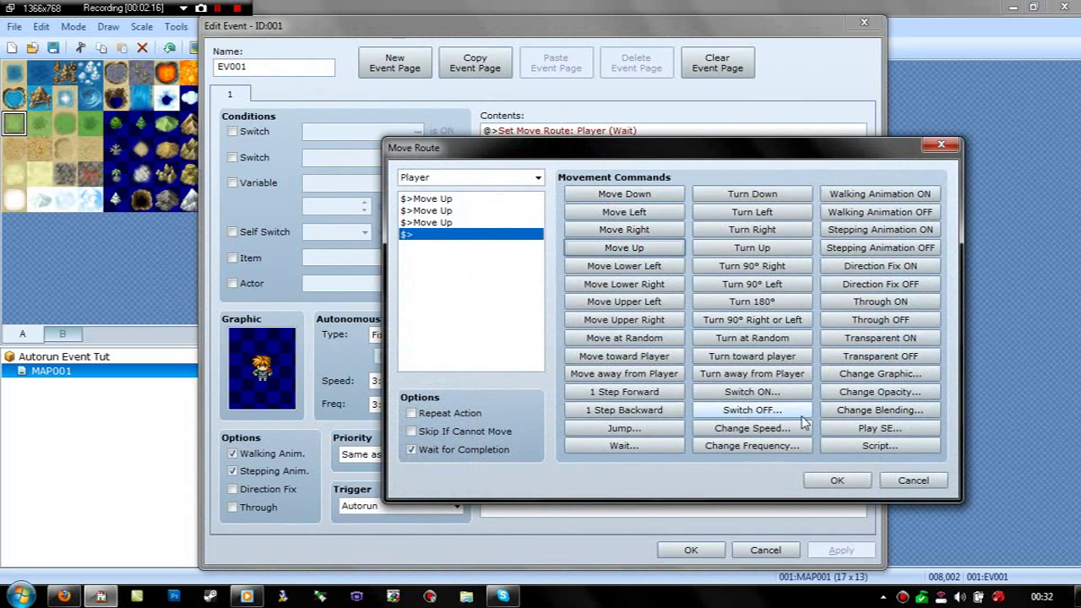
pyautogui.click(826, 479)
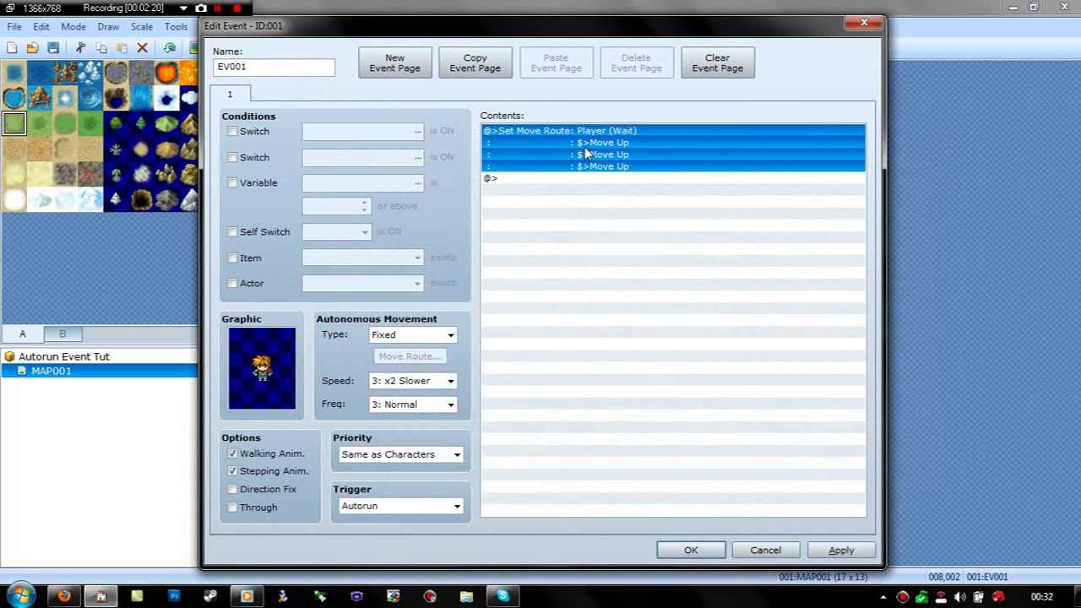
# - Append a Show Text command with the Actor1 face reading 'Hello'
pyautogui.doubleClick(578, 180)
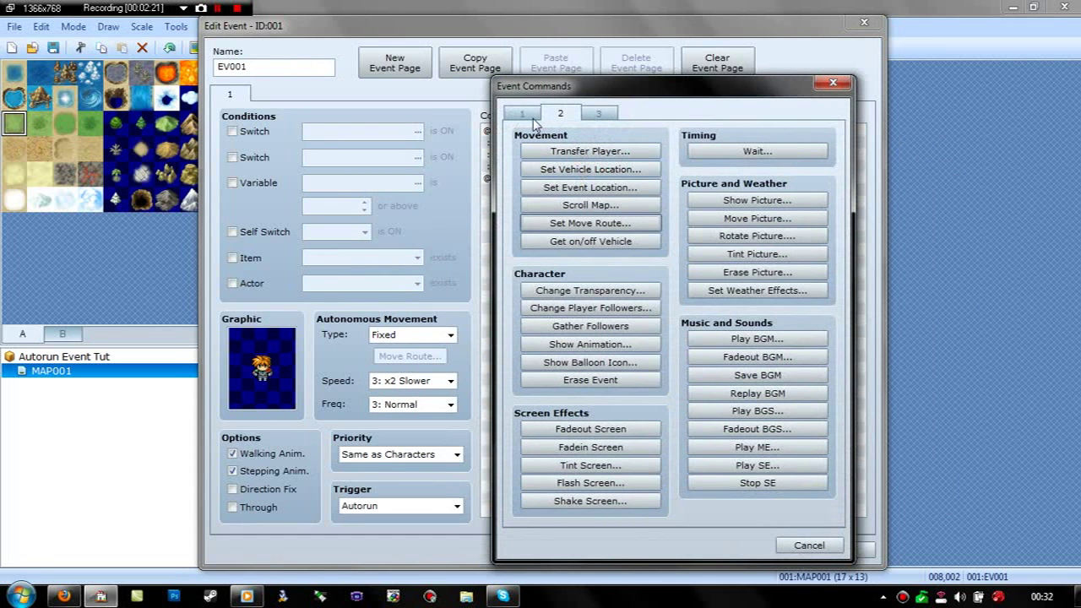
pyautogui.click(525, 115)
pyautogui.click(563, 155)
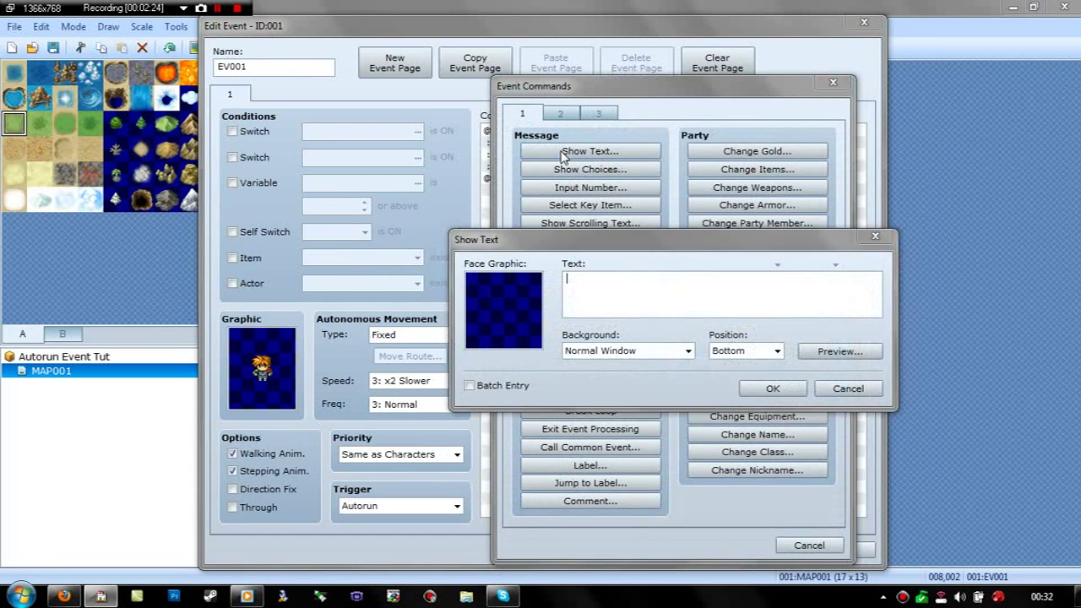
pyautogui.doubleClick(499, 313)
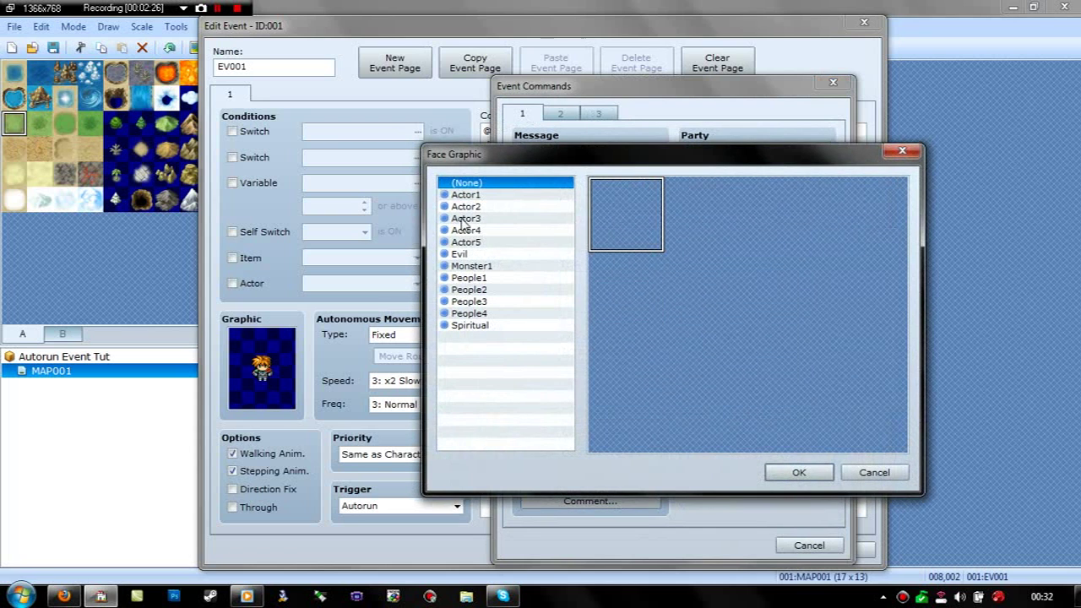
pyautogui.click(464, 195)
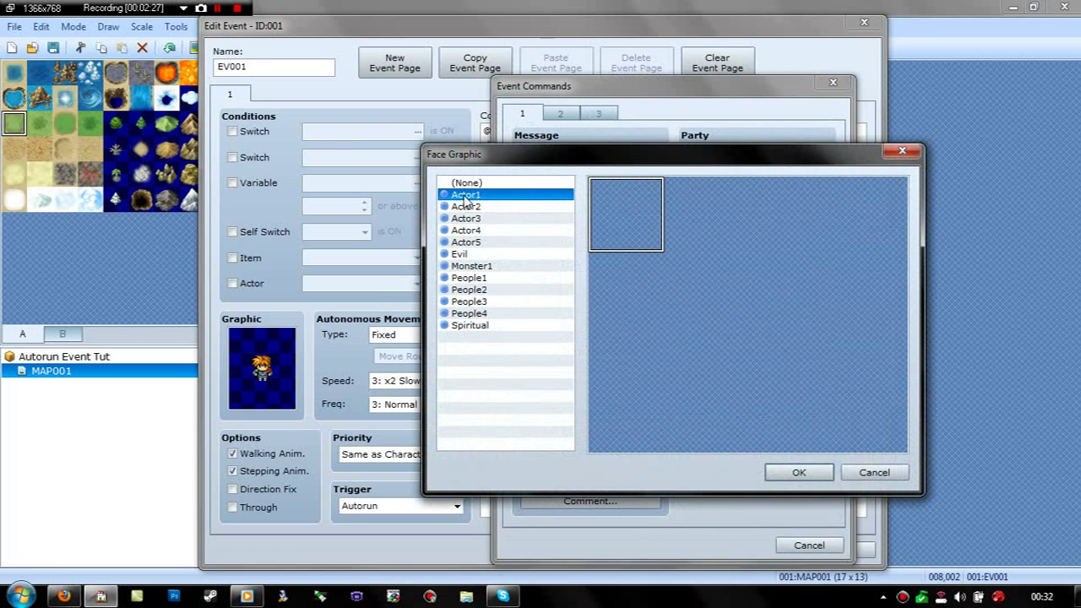
pyautogui.click(796, 472)
pyautogui.click(567, 279)
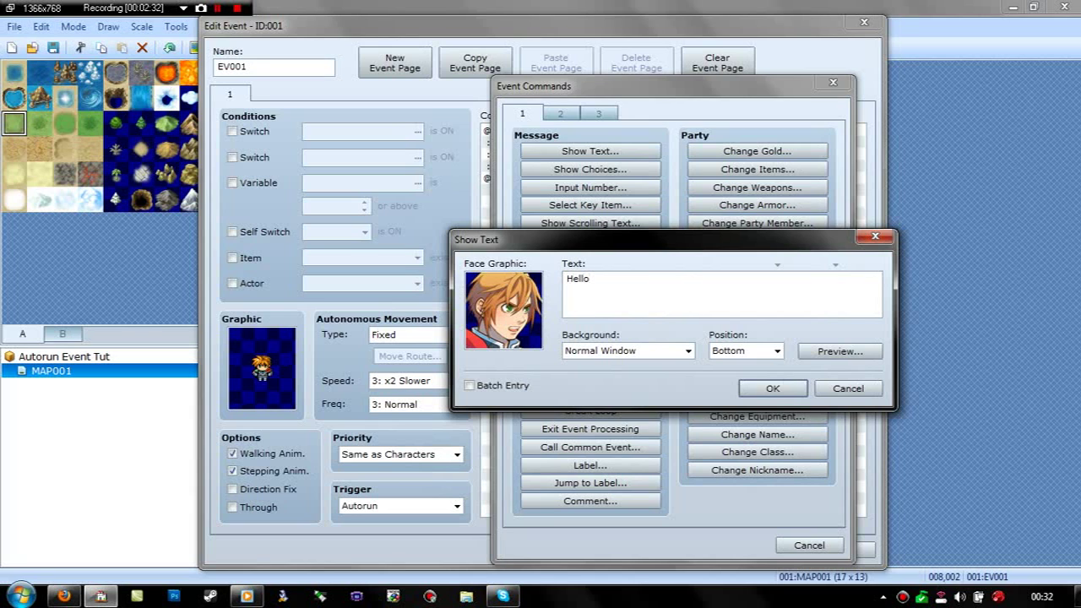
pyautogui.click(772, 388)
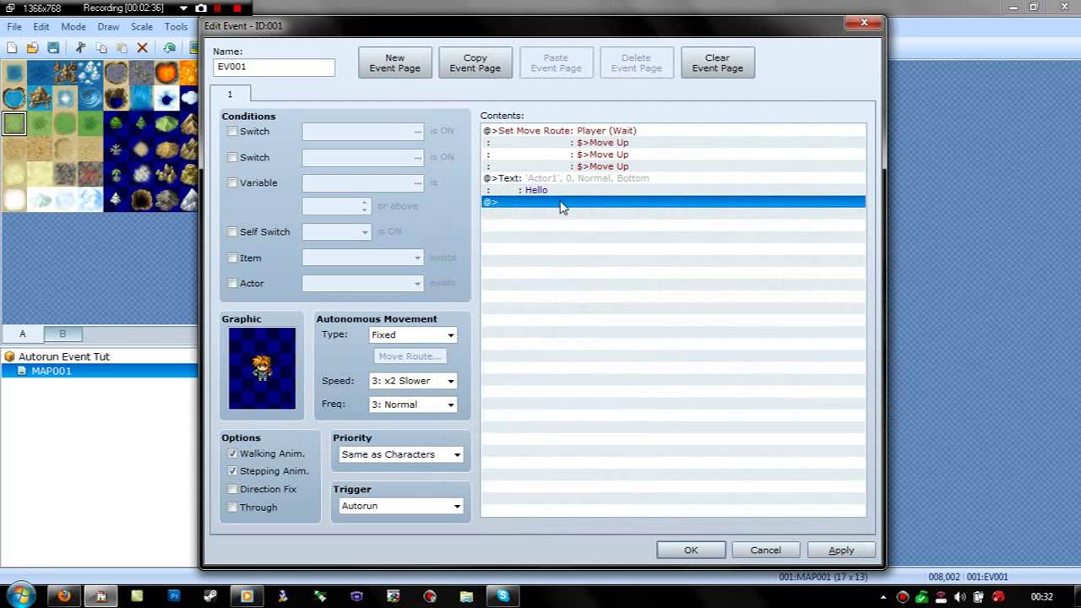
# - Add a Show Text with the Actor4 face saying 'Hey, how are you?', then apply and close the event
pyautogui.doubleClick(526, 205)
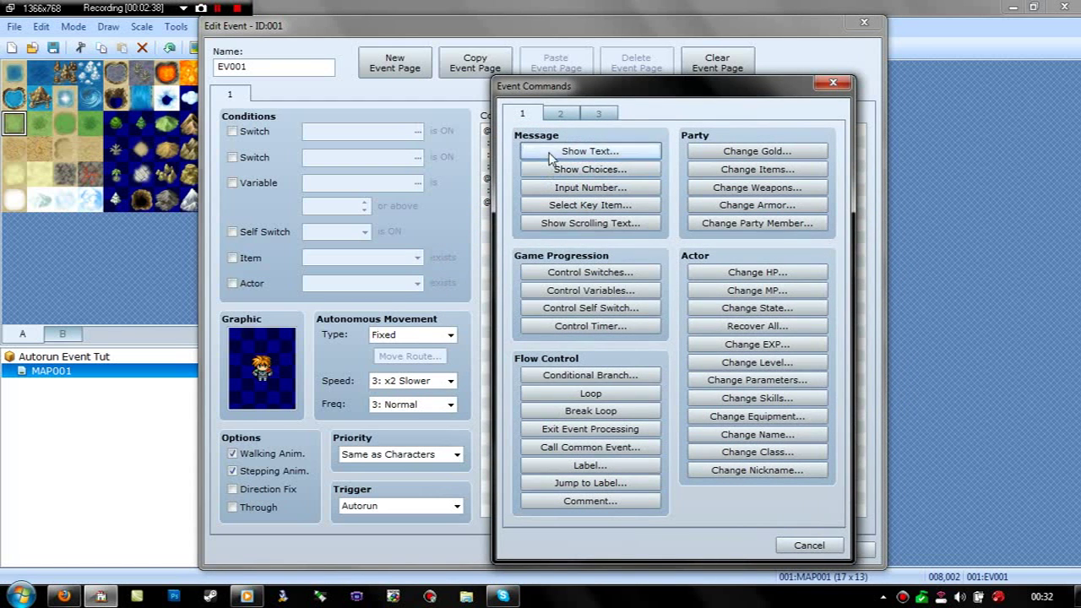
pyautogui.click(556, 153)
pyautogui.doubleClick(489, 331)
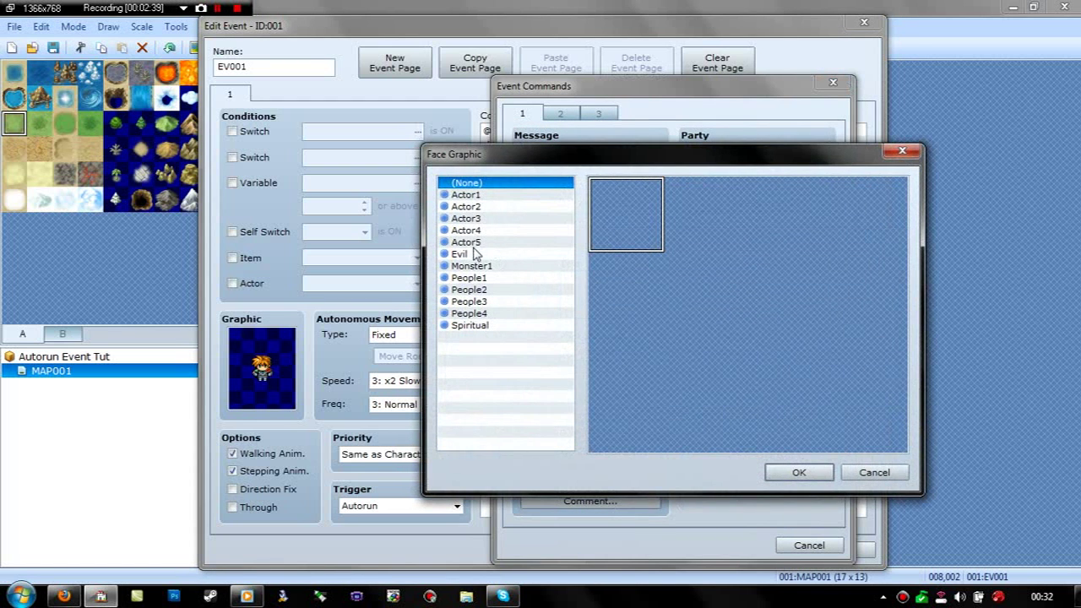
pyautogui.click(475, 233)
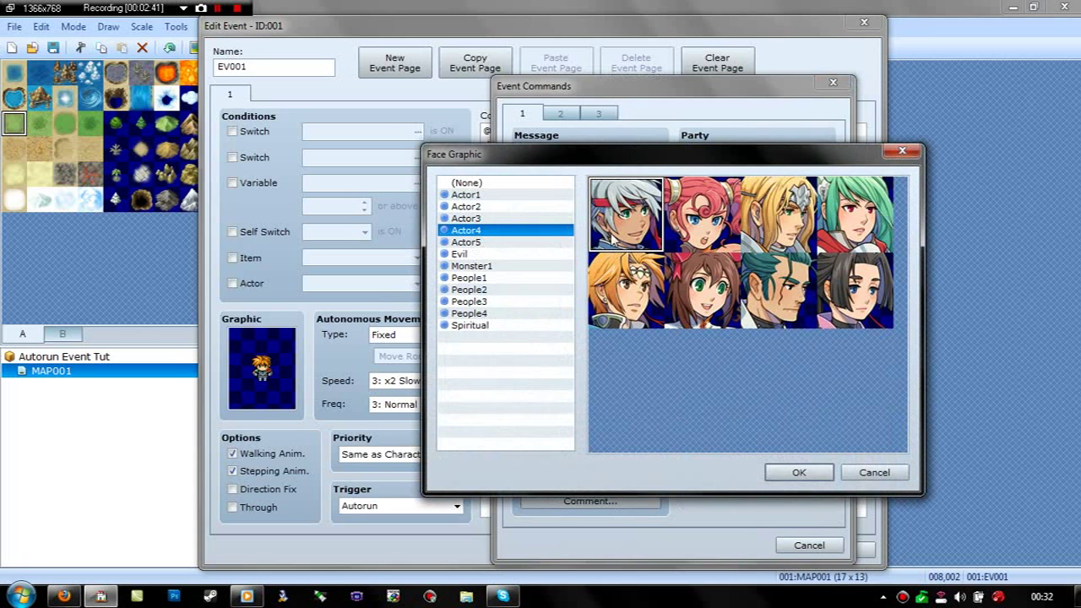
pyautogui.click(799, 472)
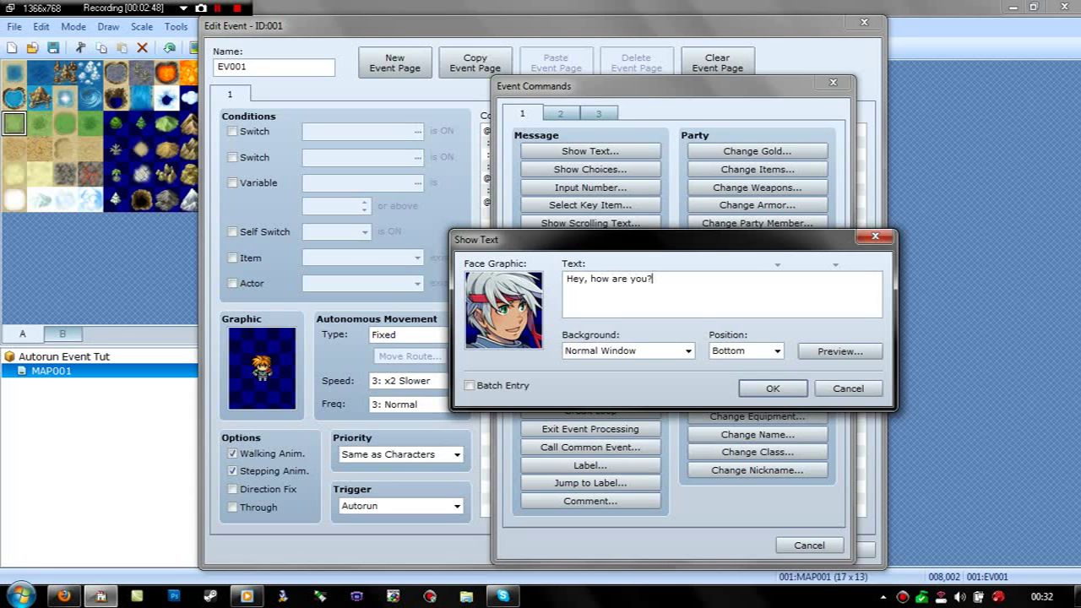
pyautogui.click(773, 389)
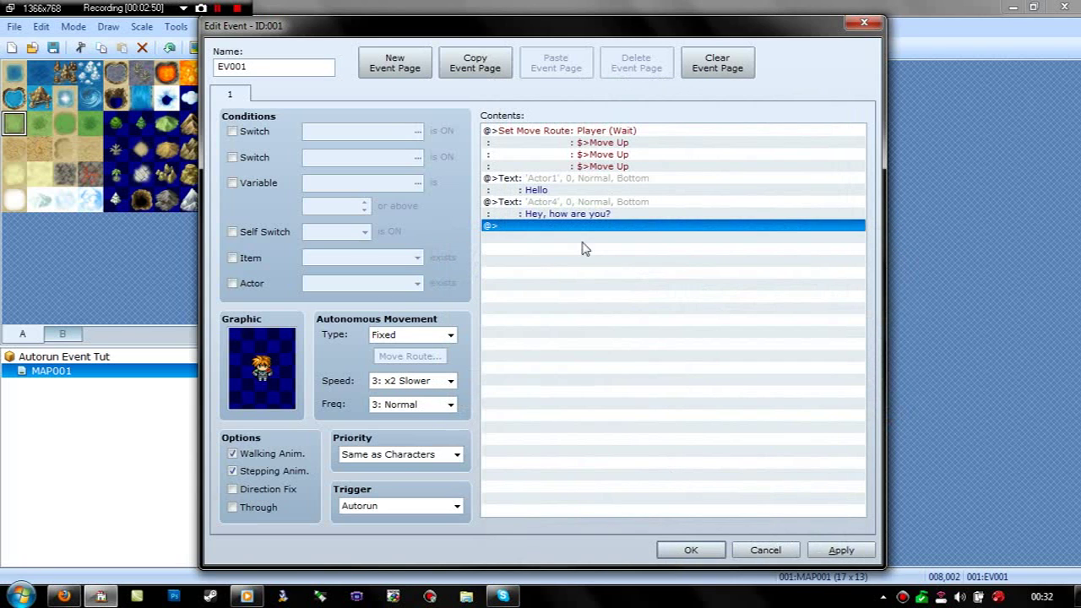
pyautogui.click(841, 549)
pyautogui.click(677, 550)
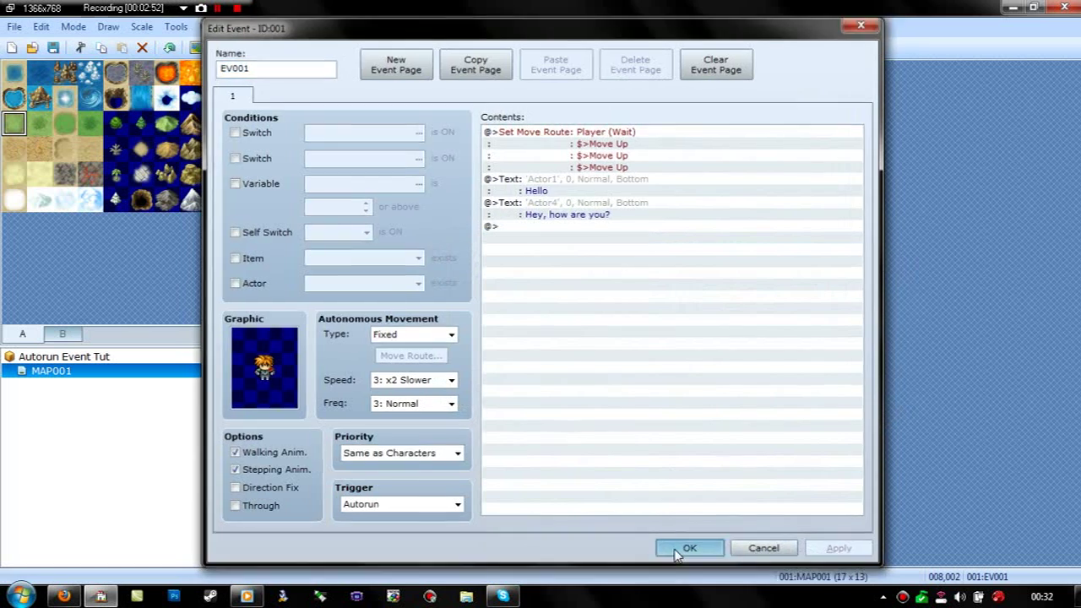
# - Save the project and start a playtest, toggling the game's mute in the Volume Mixer
pyautogui.click(575, 48)
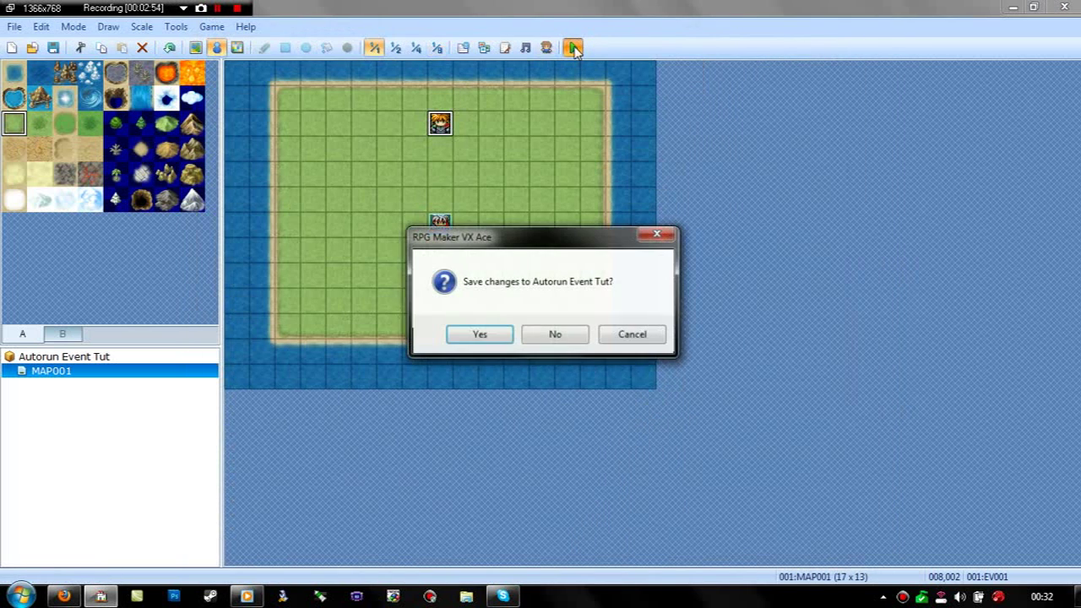
pyautogui.click(479, 336)
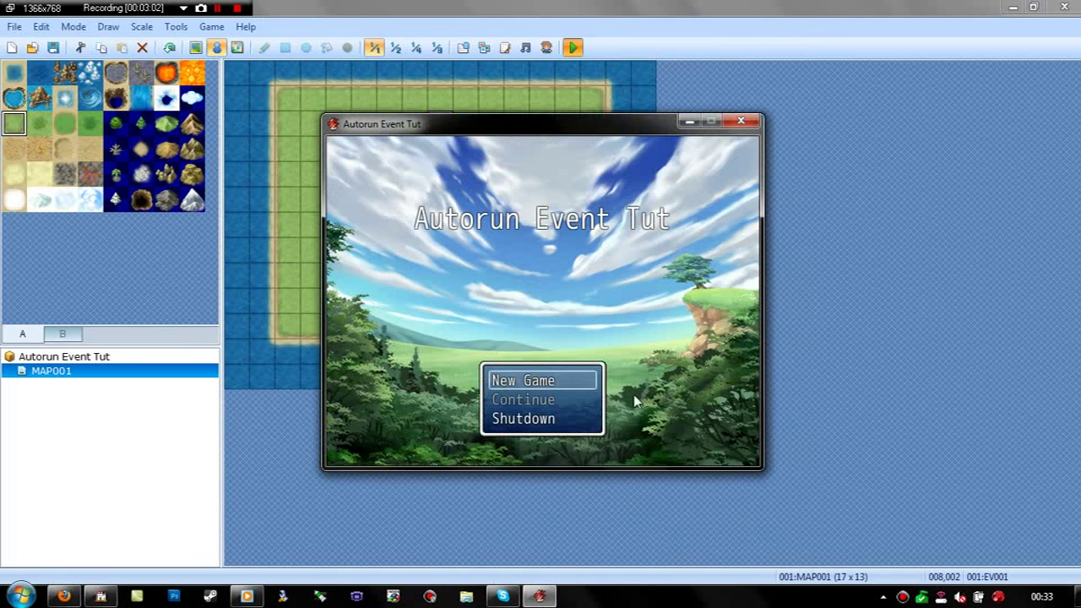
pyautogui.rightClick(959, 599)
pyautogui.click(955, 509)
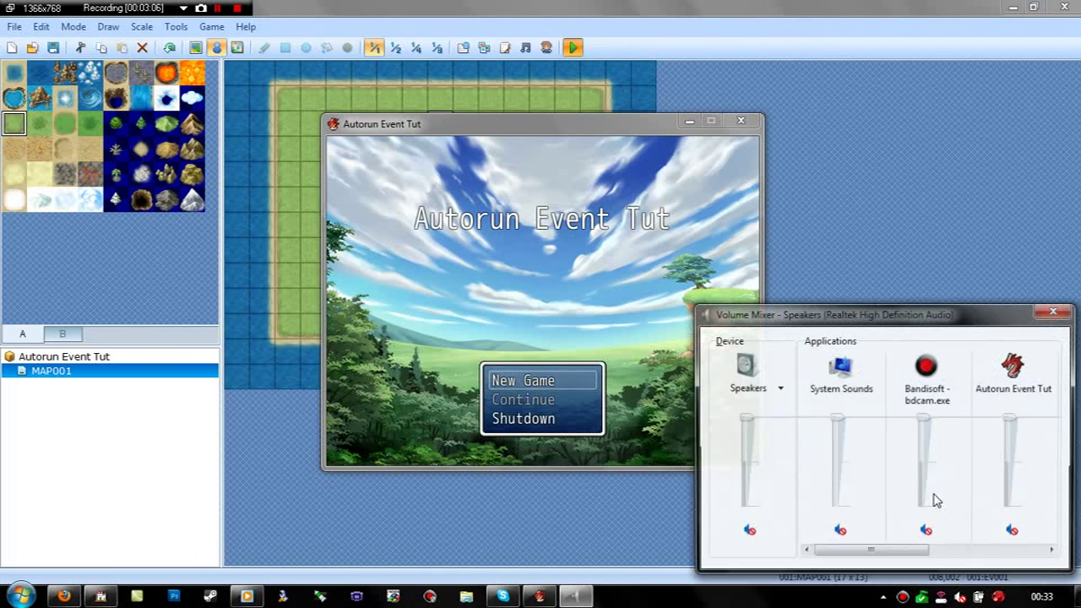
pyautogui.click(1012, 531)
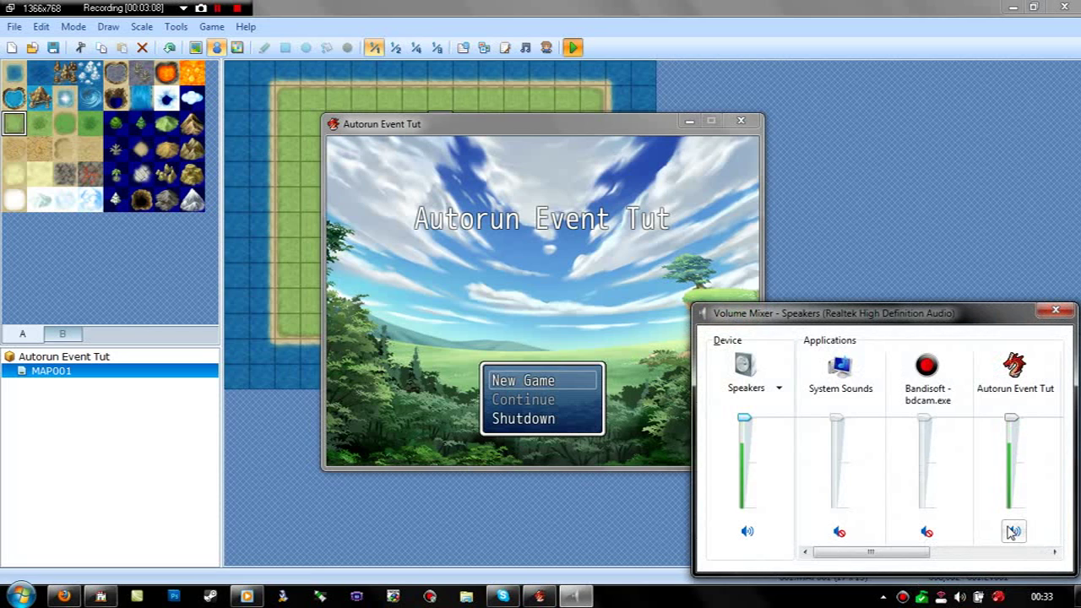
pyautogui.click(1012, 531)
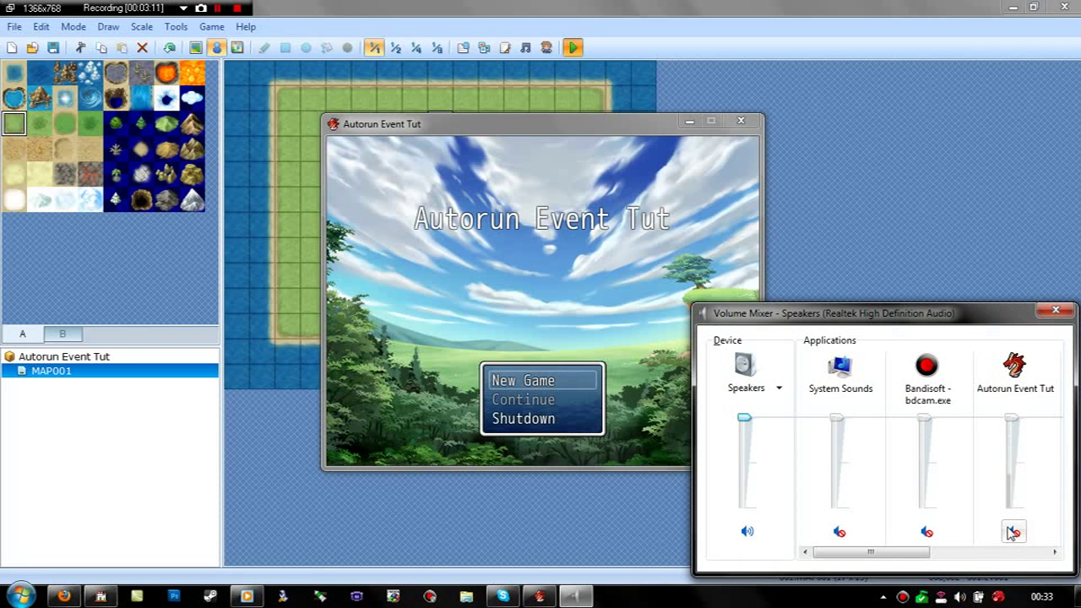
# - Unmute the speakers, system and recorder sounds, keep the game muted, and close the mixer
pyautogui.click(750, 531)
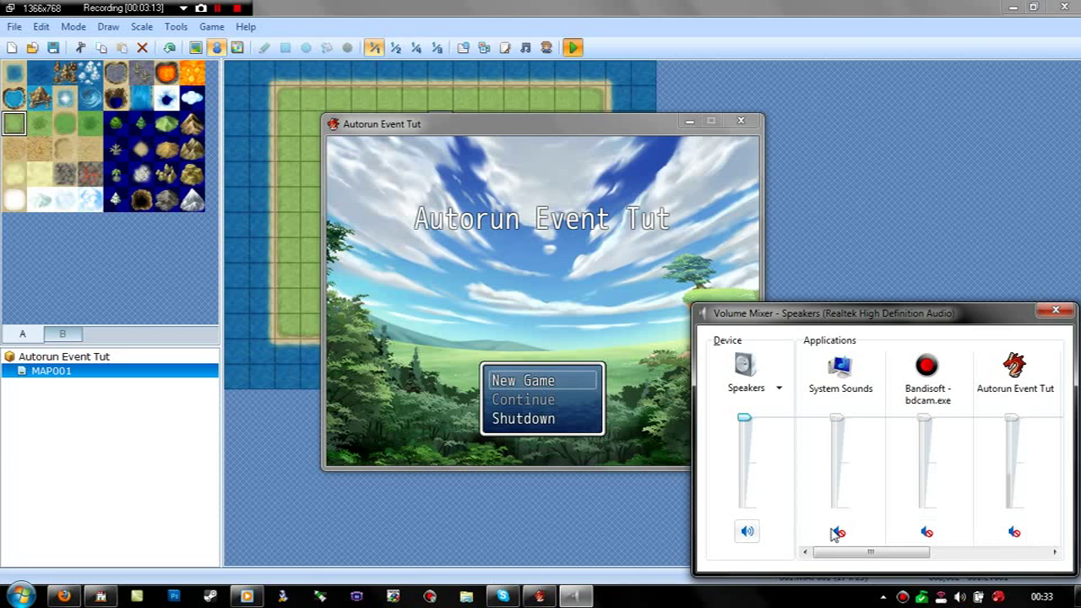
pyautogui.click(1011, 532)
pyautogui.click(926, 531)
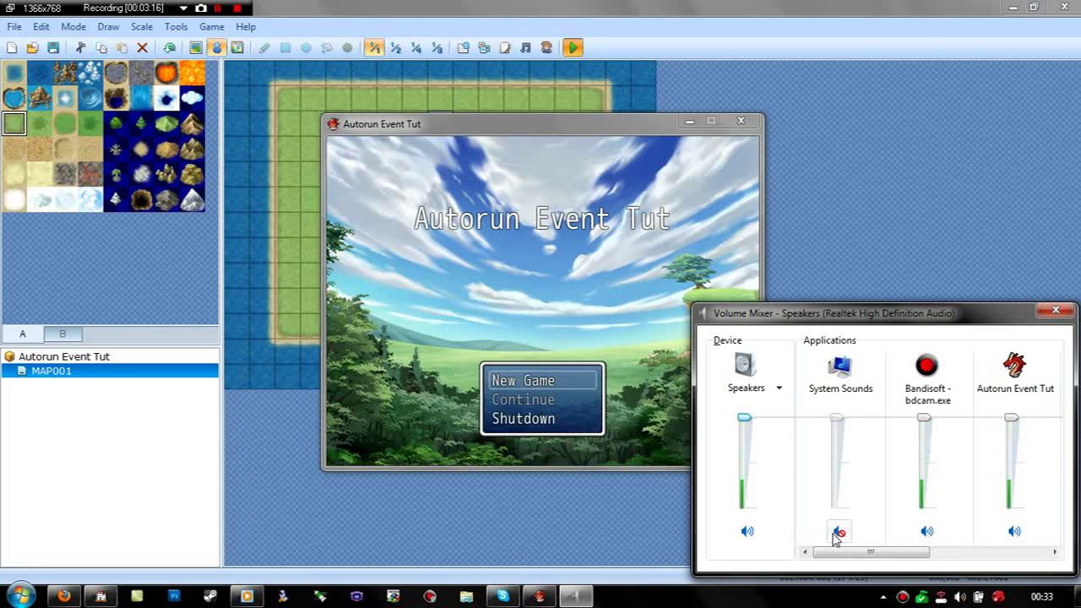
pyautogui.click(839, 531)
pyautogui.click(1014, 531)
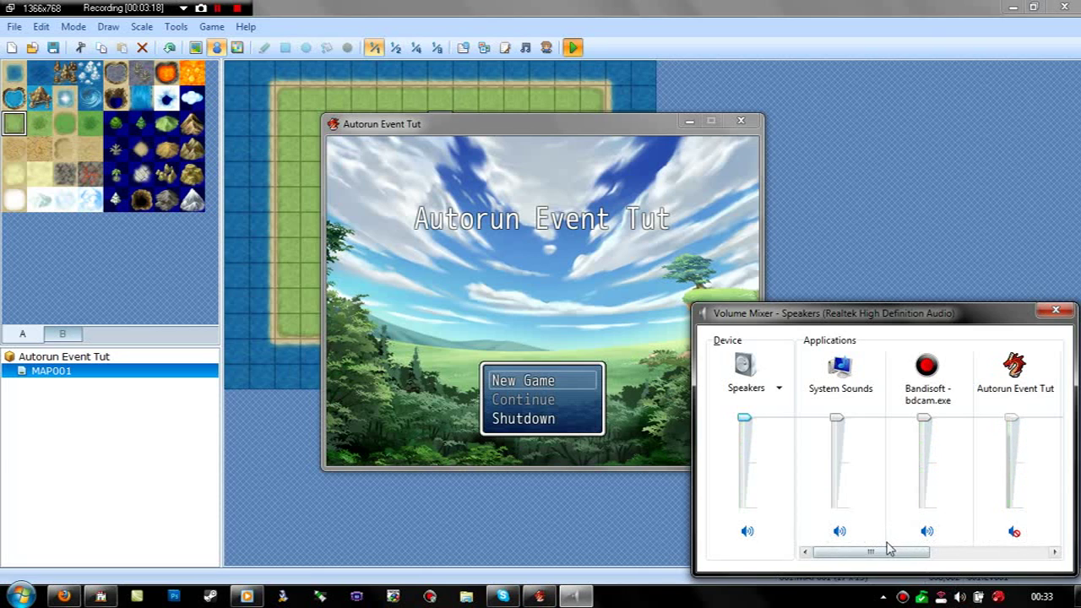
pyautogui.moveTo(886, 551); pyautogui.dragTo(1009, 563)
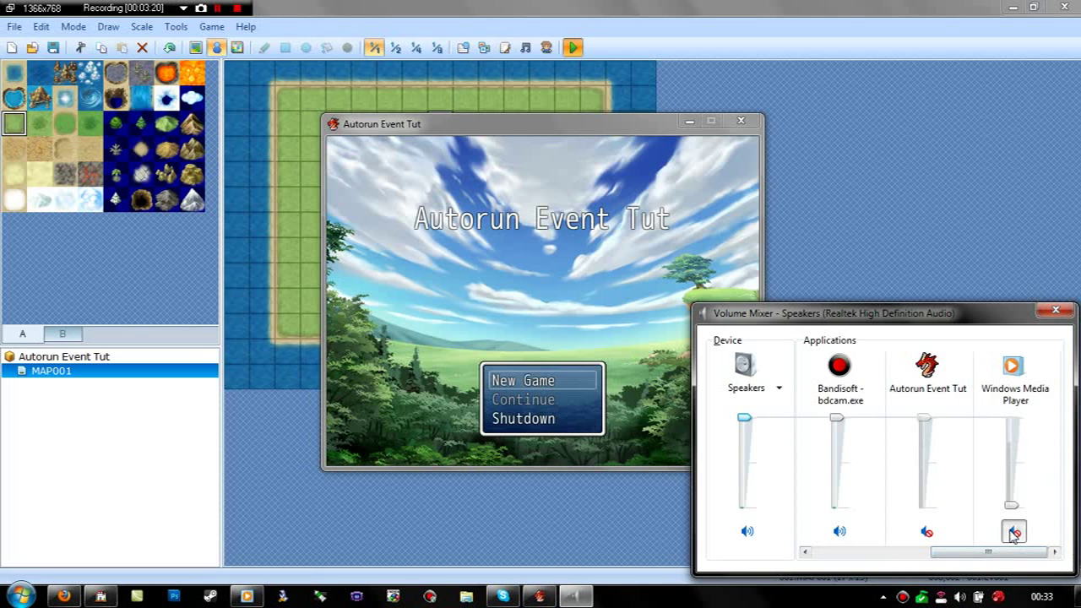
pyautogui.moveTo(963, 555); pyautogui.dragTo(842, 561)
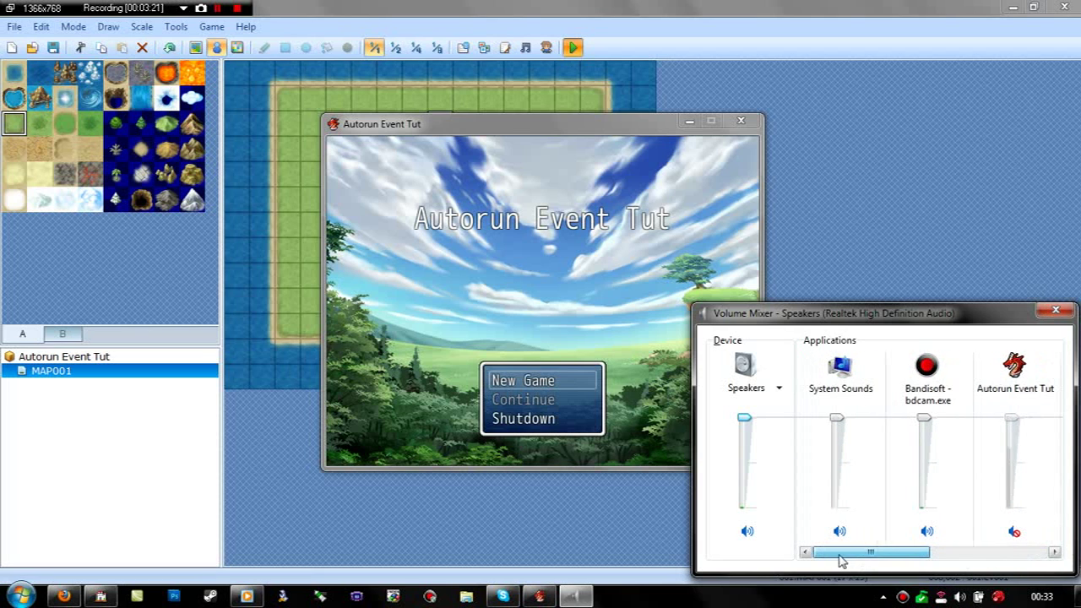
pyautogui.click(1056, 310)
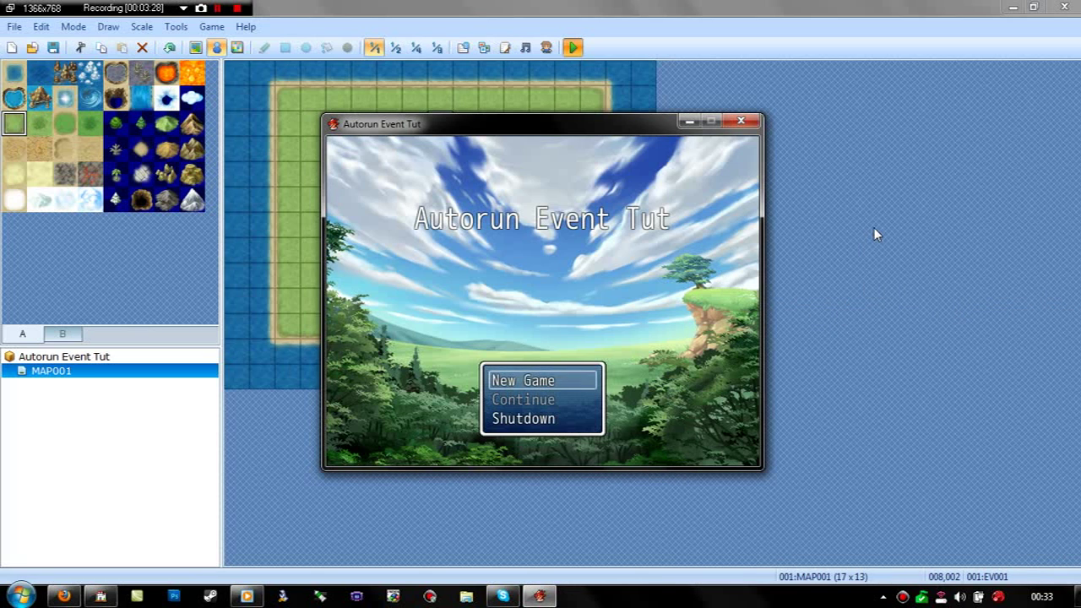
# - Start a New Game, read through 'Hello' and 'Hey, how are you?', then close the playtest
pyautogui.press('Return')
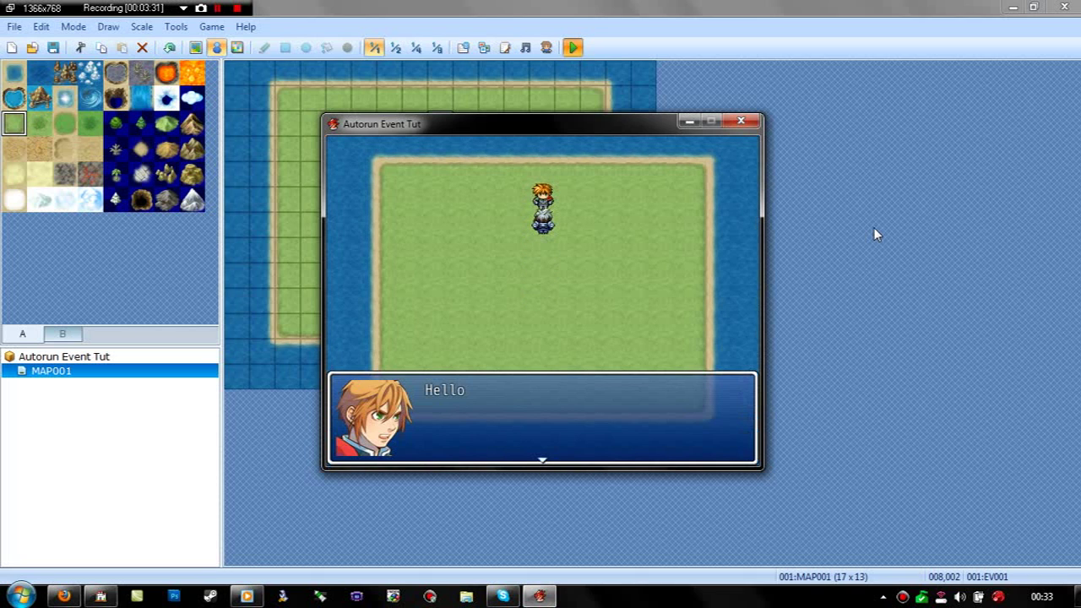
pyautogui.press('Return')
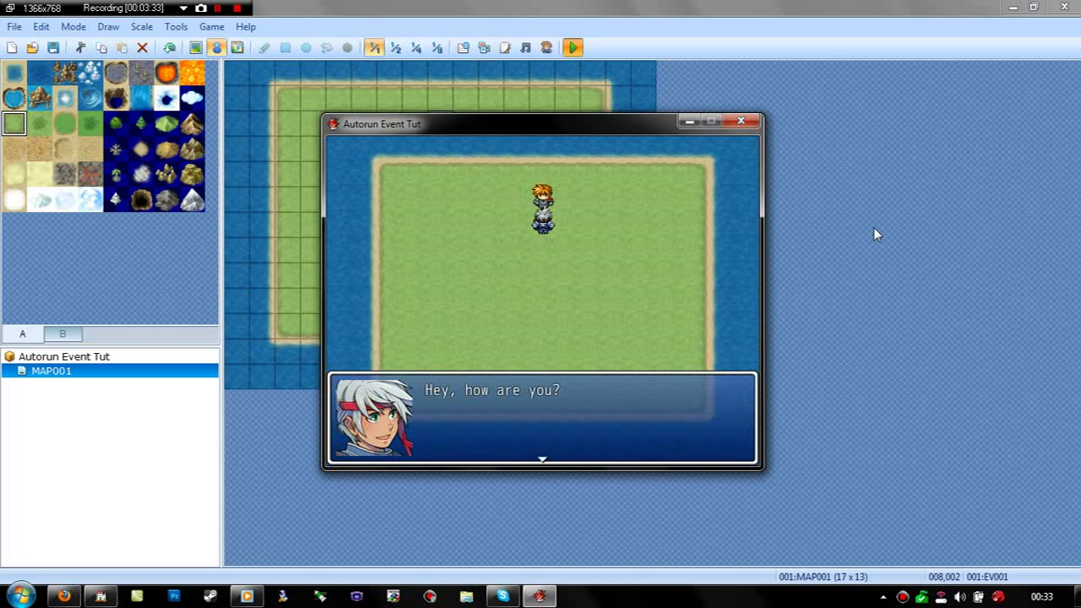
pyautogui.press('Return')
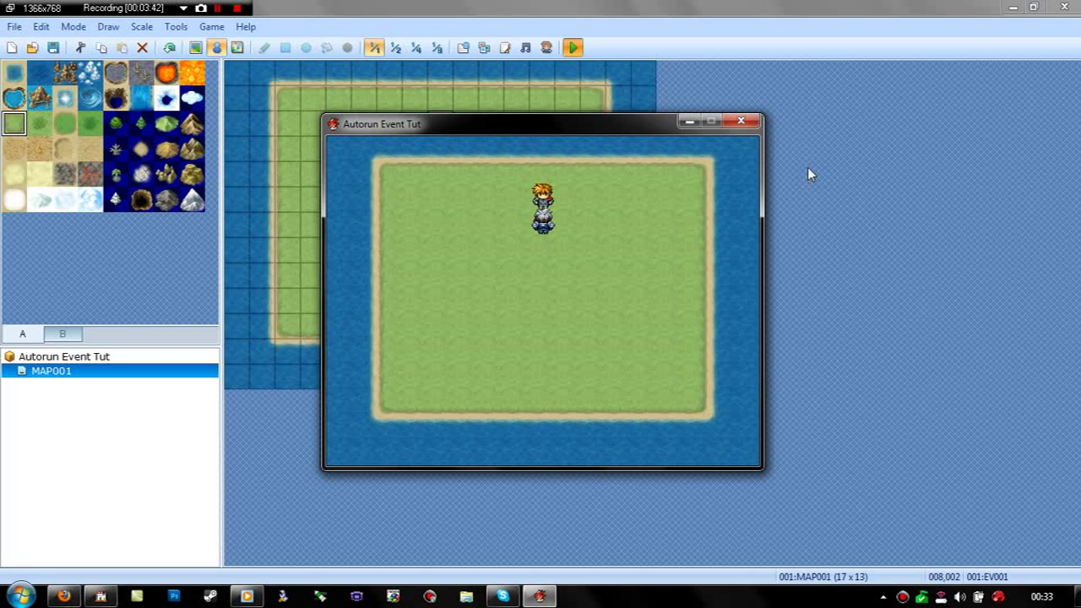
pyautogui.click(740, 122)
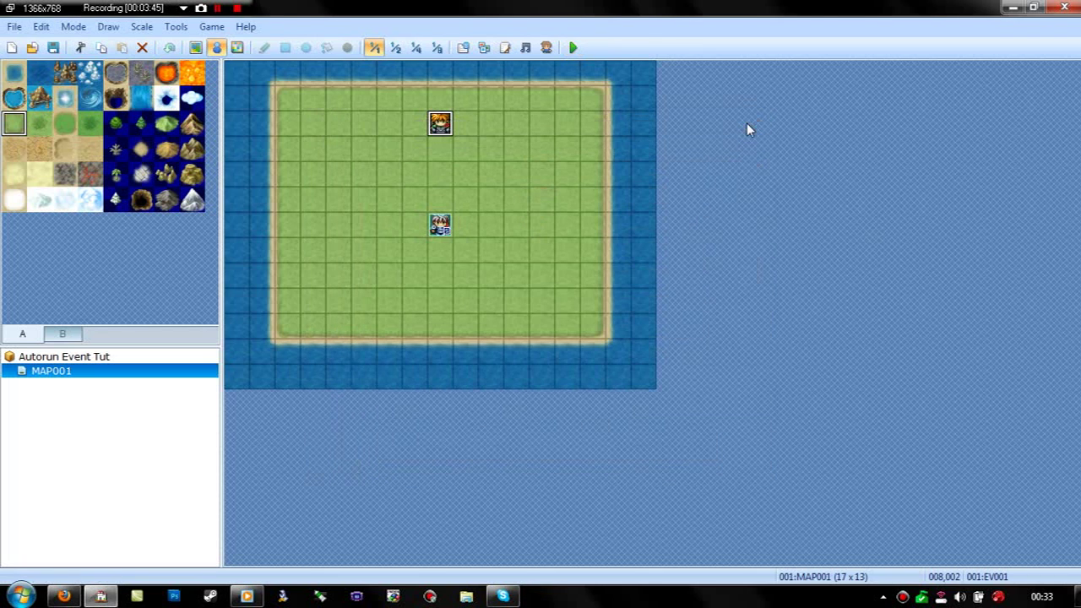
# - Append Control Self Switch A = ON to the end of EV001's first page
pyautogui.doubleClick(439, 126)
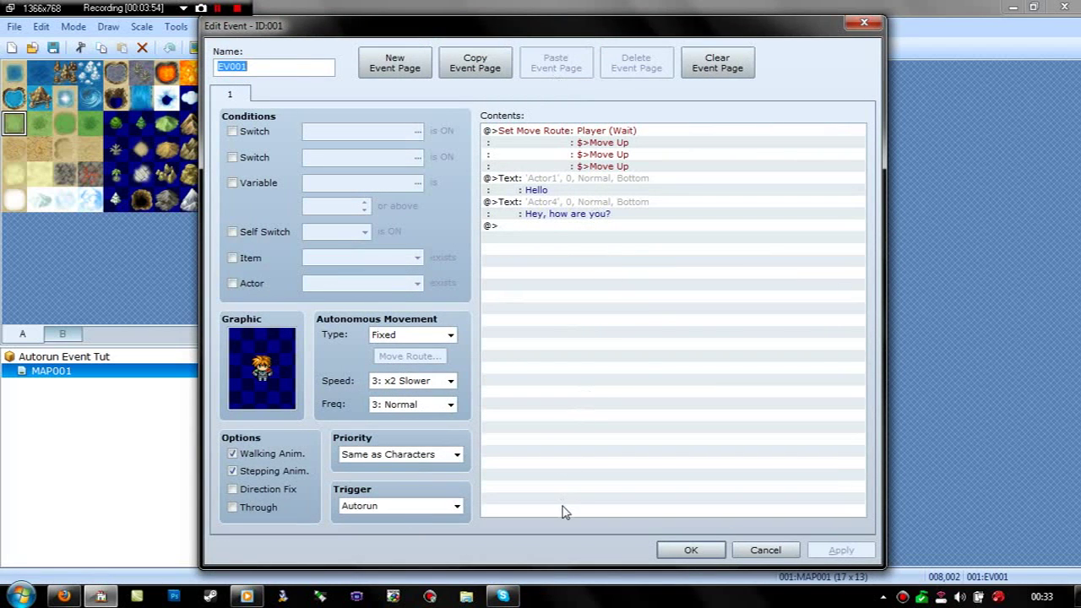
pyautogui.click(561, 229)
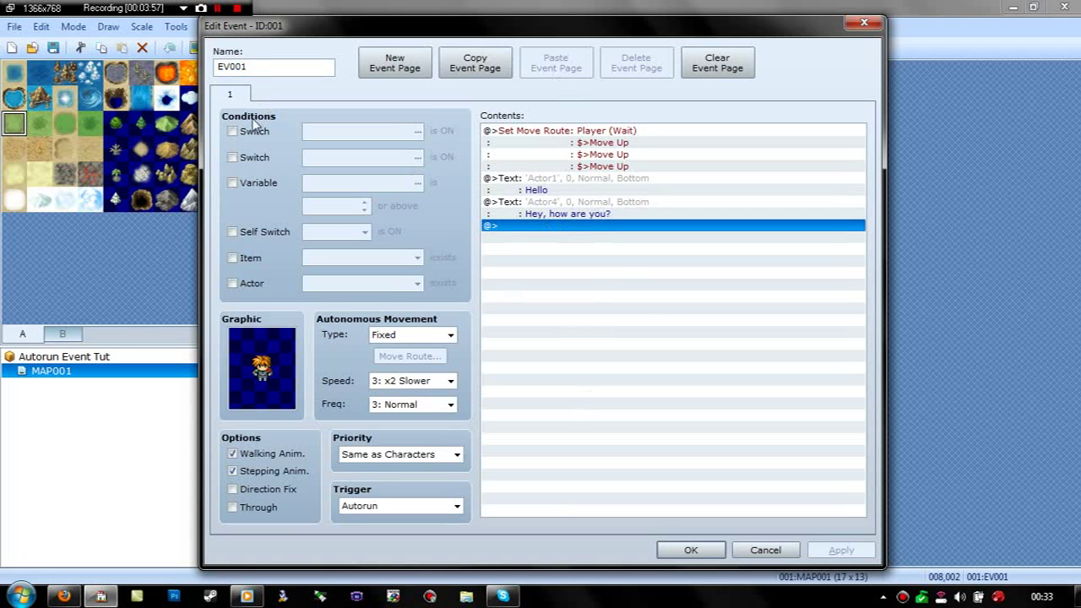
pyautogui.doubleClick(531, 233)
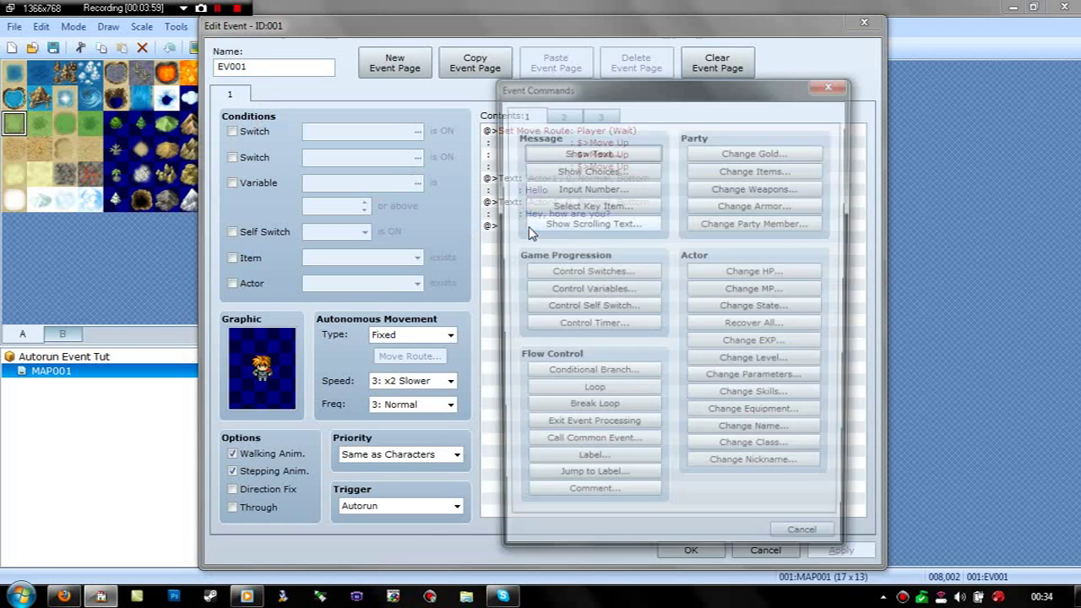
pyautogui.click(561, 309)
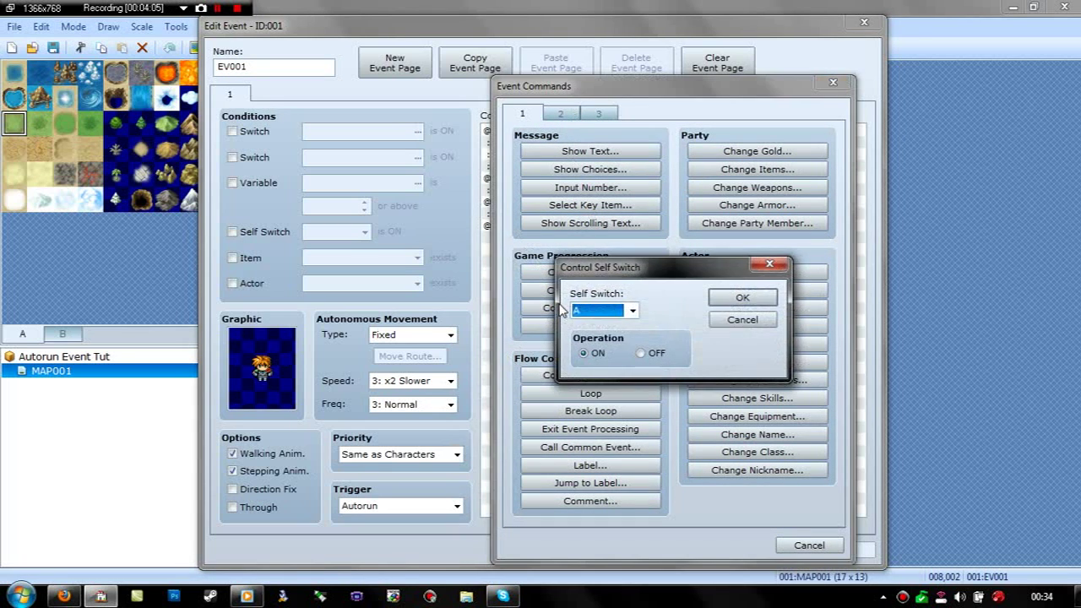
pyautogui.click(748, 301)
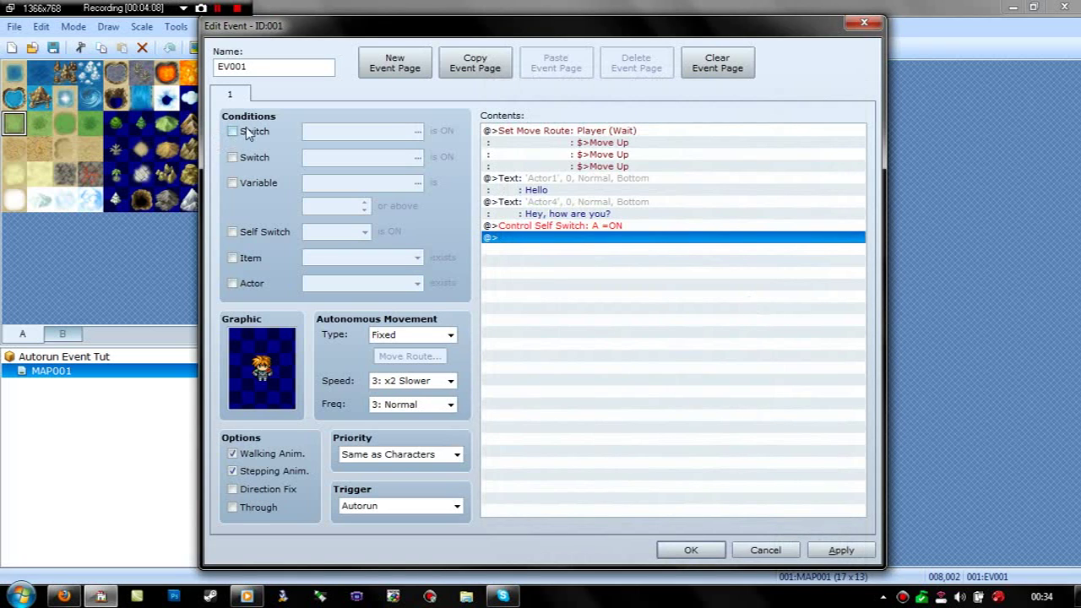
pyautogui.click(232, 231)
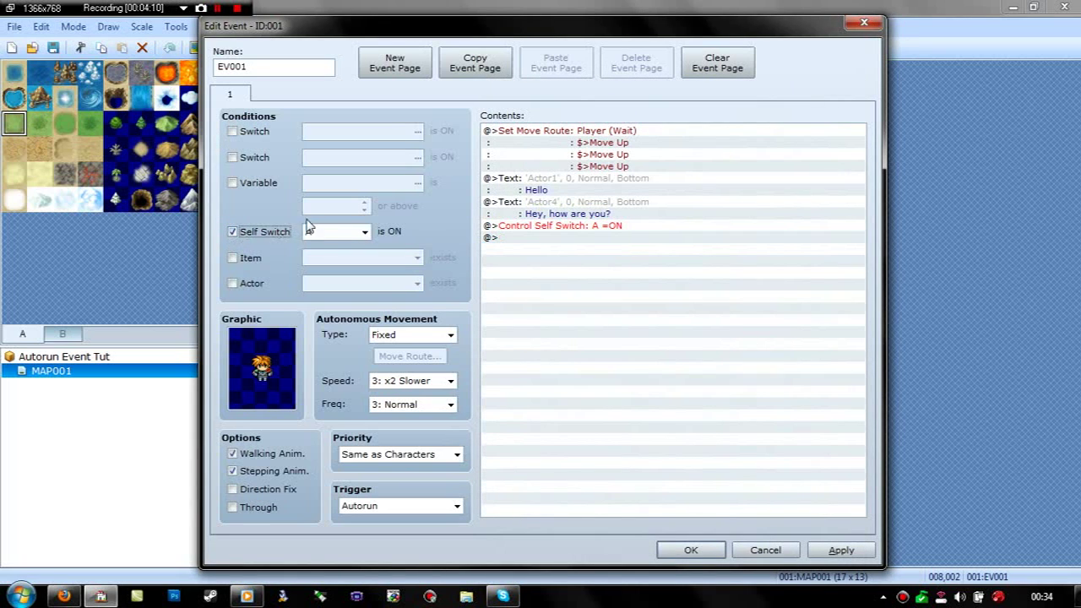
pyautogui.click(232, 232)
# - Add page 2 with an Actor1 sprite, Stepping Anim., and a Self Switch A condition
pyautogui.click(394, 63)
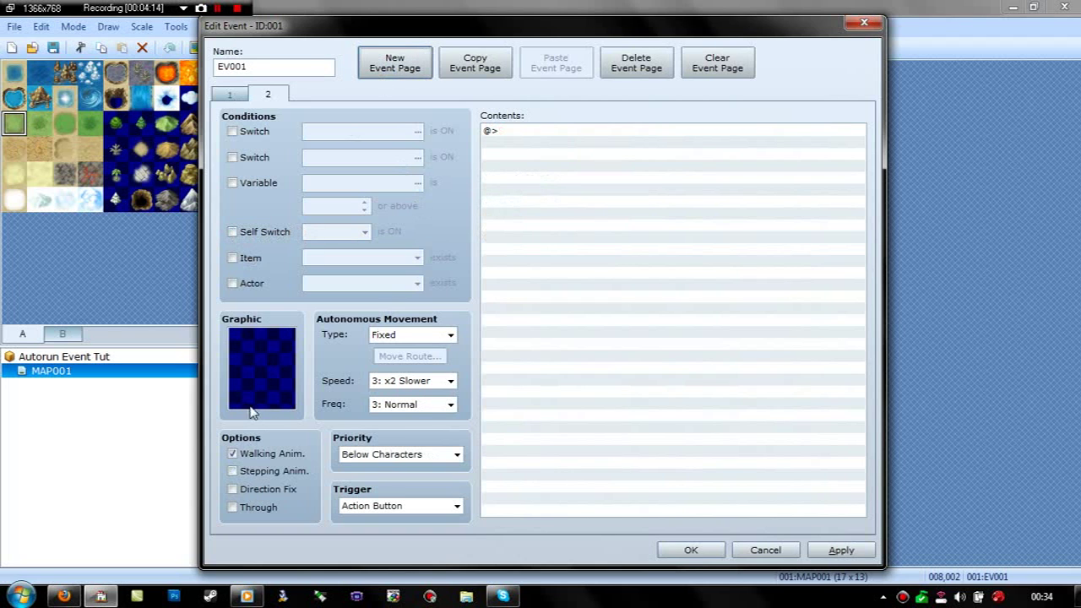
pyautogui.doubleClick(260, 378)
pyautogui.click(335, 168)
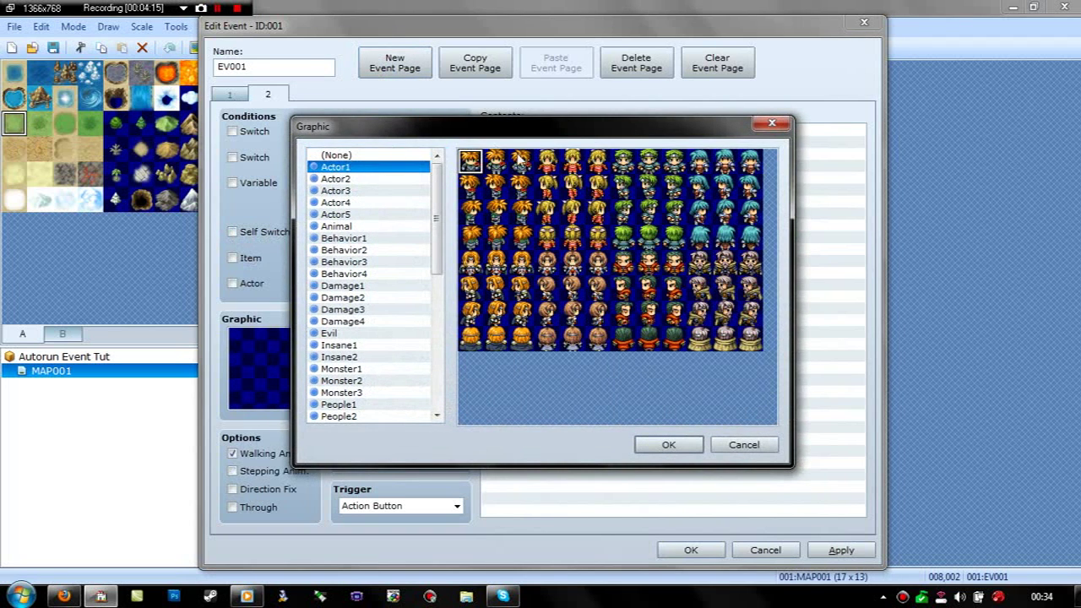
pyautogui.click(499, 169)
pyautogui.click(666, 445)
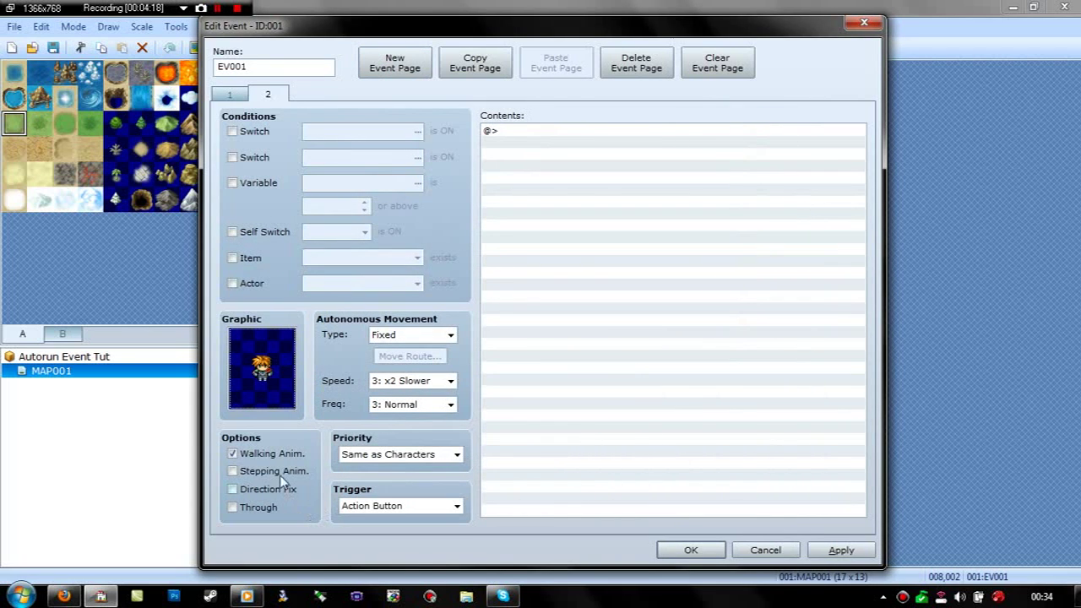
pyautogui.click(242, 472)
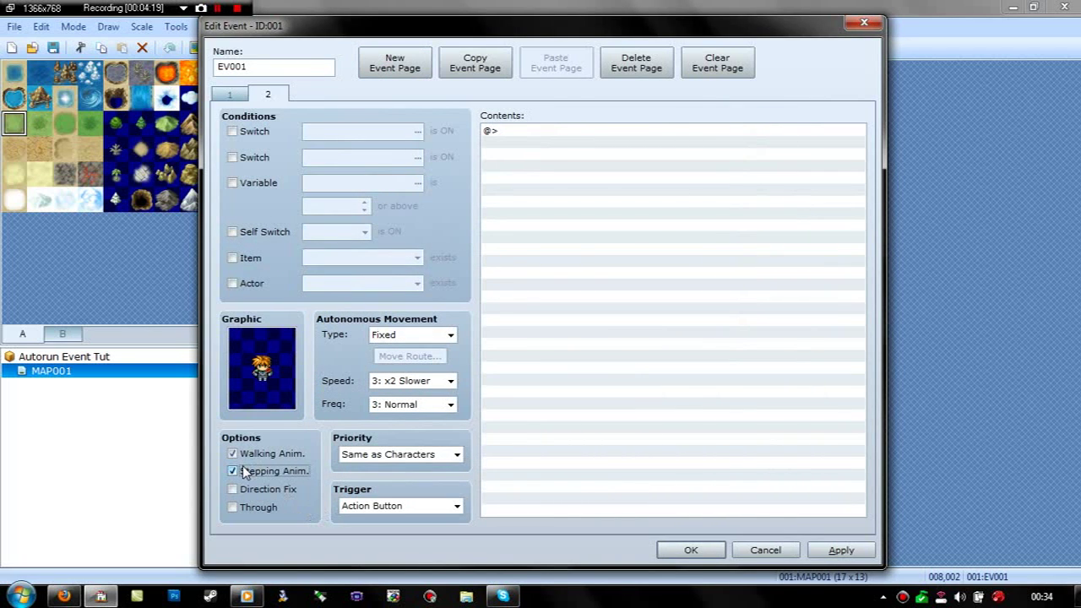
pyautogui.click(234, 233)
# - Give page 2 an Actor1-face 'What do you want?!' message and close the event editor
pyautogui.click(564, 133)
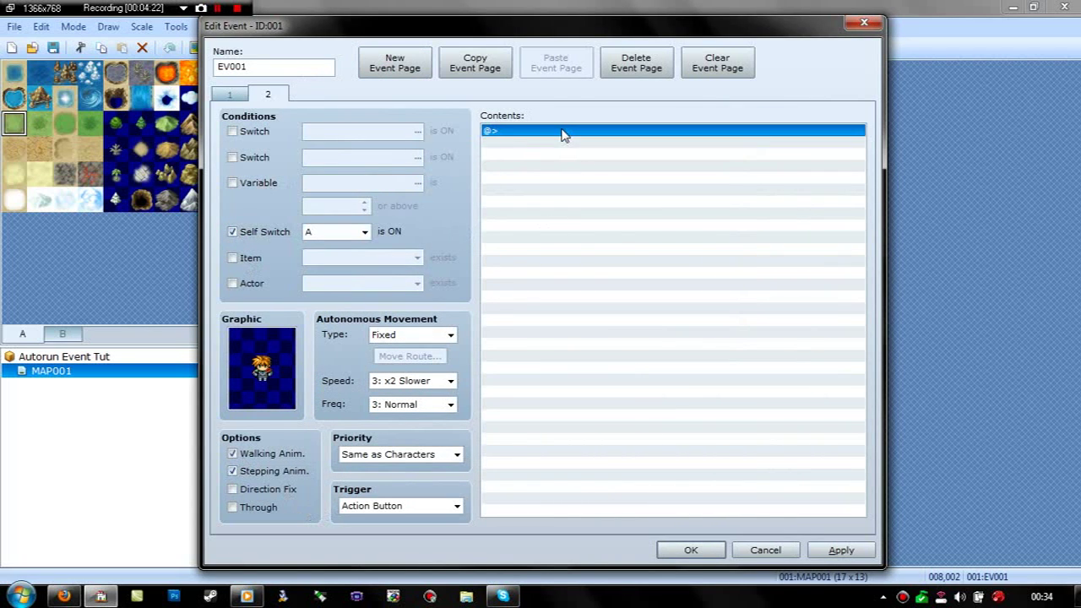
pyautogui.doubleClick(564, 132)
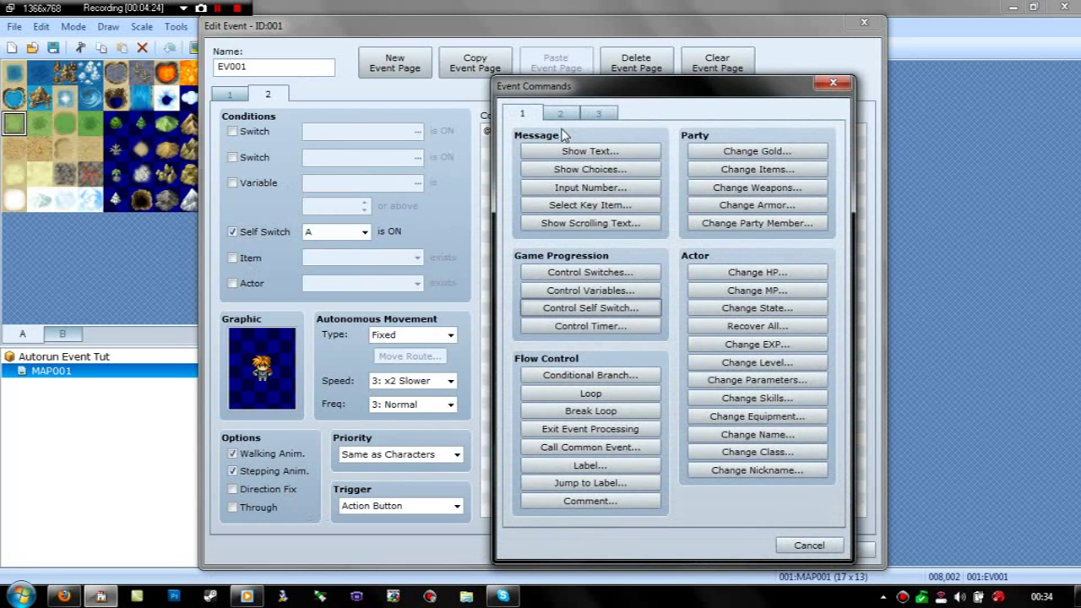
pyautogui.click(565, 150)
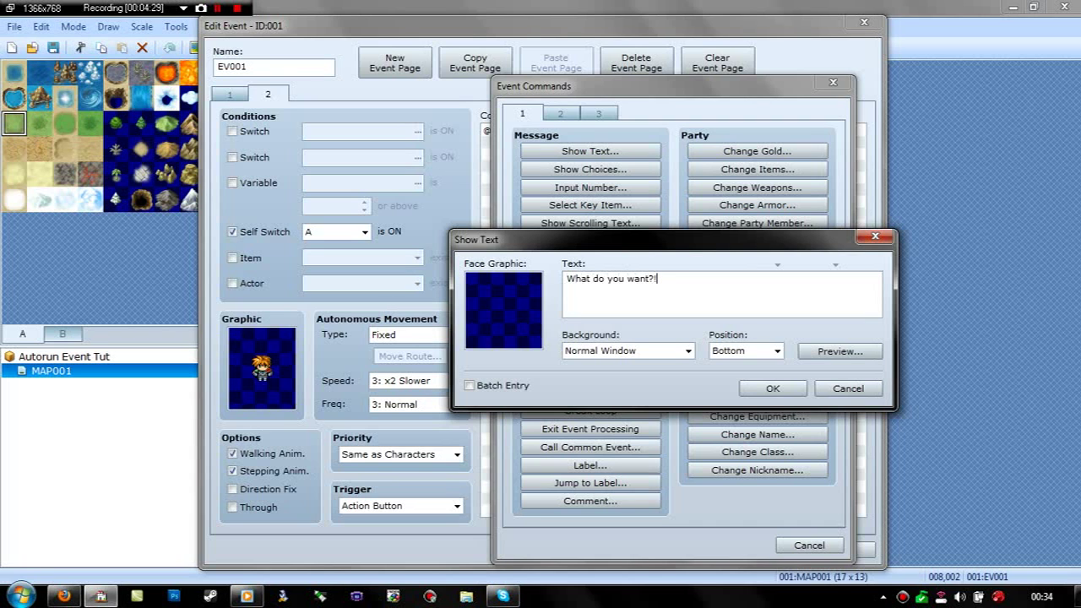
pyautogui.doubleClick(532, 304)
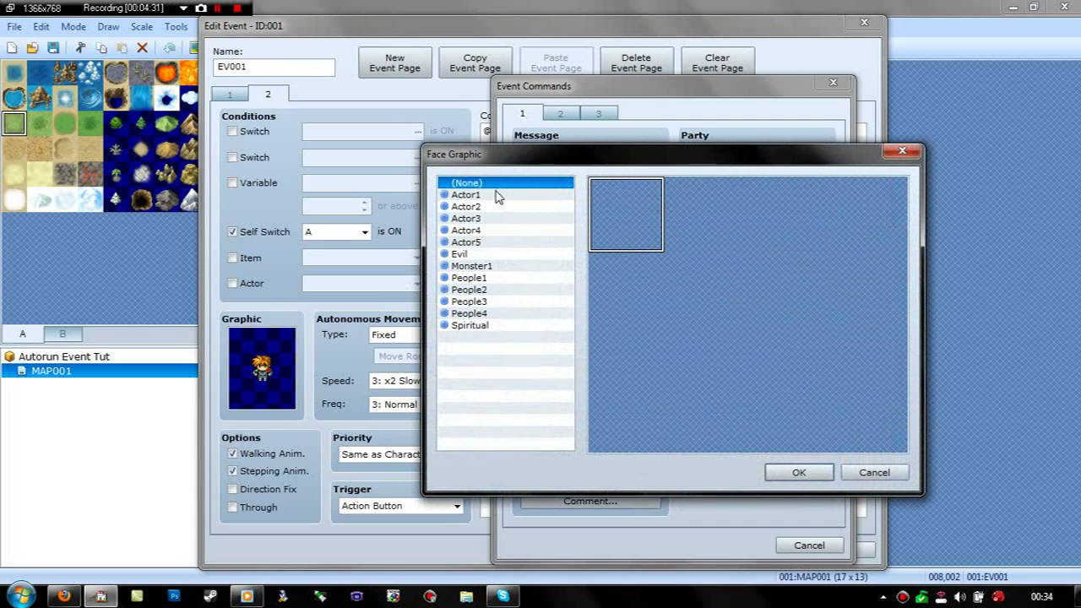
pyautogui.click(497, 196)
pyautogui.click(795, 473)
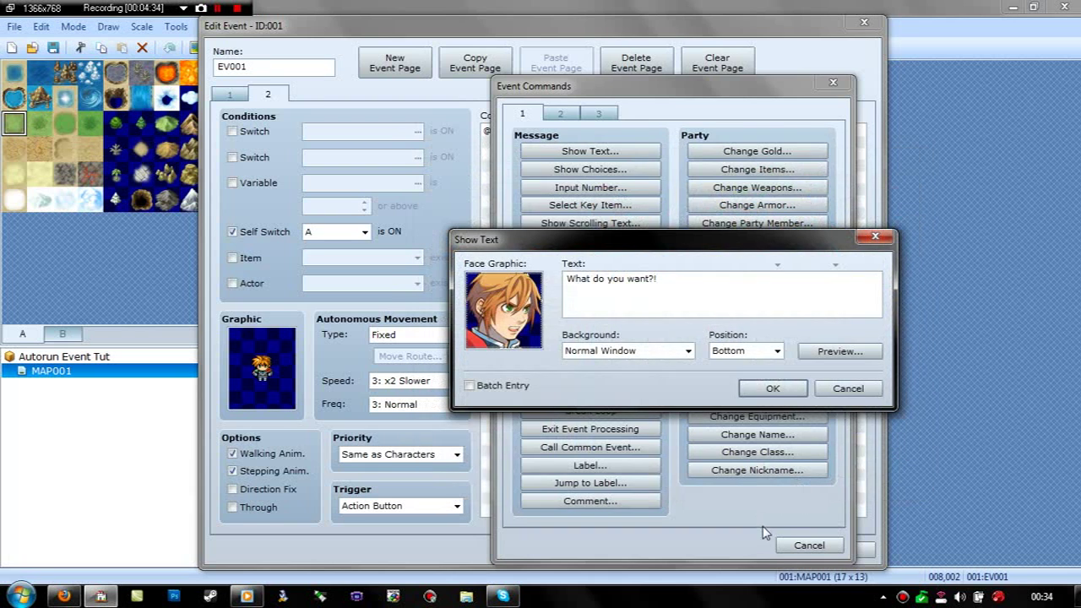
pyautogui.click(769, 388)
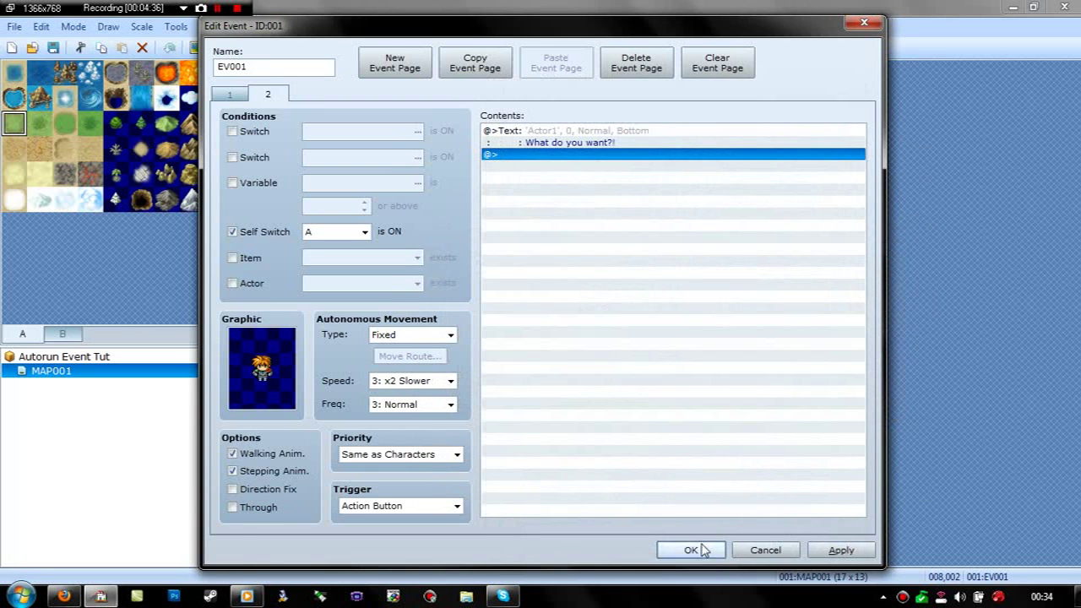
pyautogui.click(691, 550)
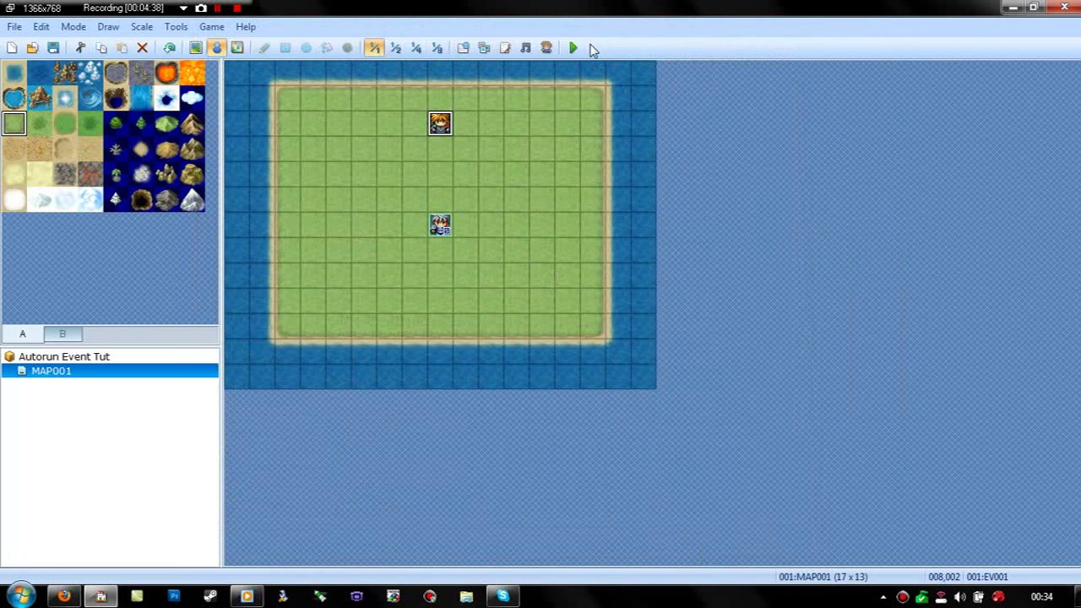
# - Save the project, launch a playtest, and open the Windows Volume Mixer
pyautogui.click(573, 48)
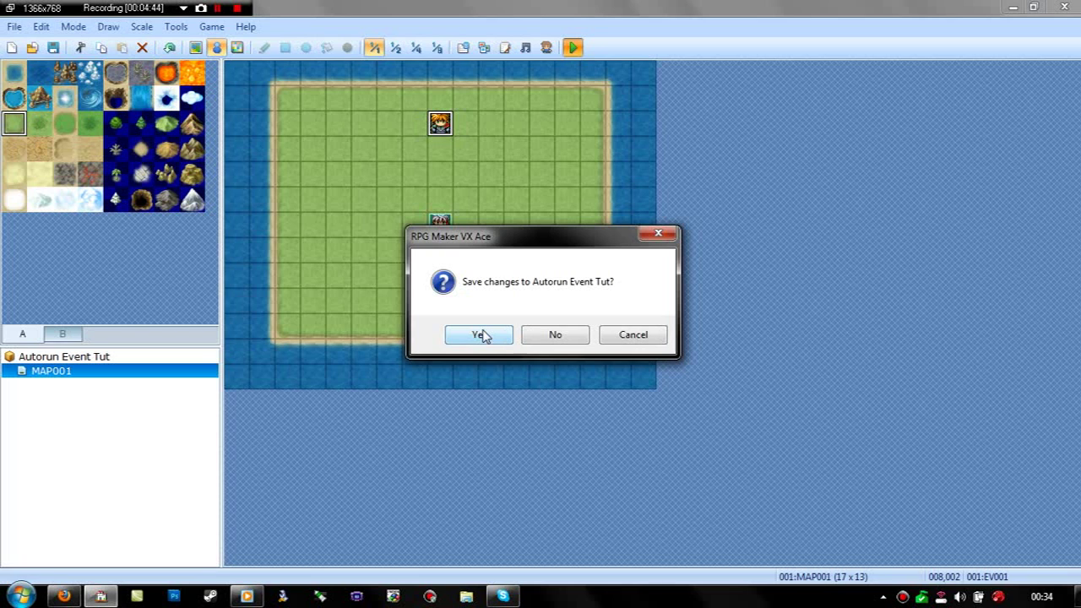
pyautogui.click(479, 335)
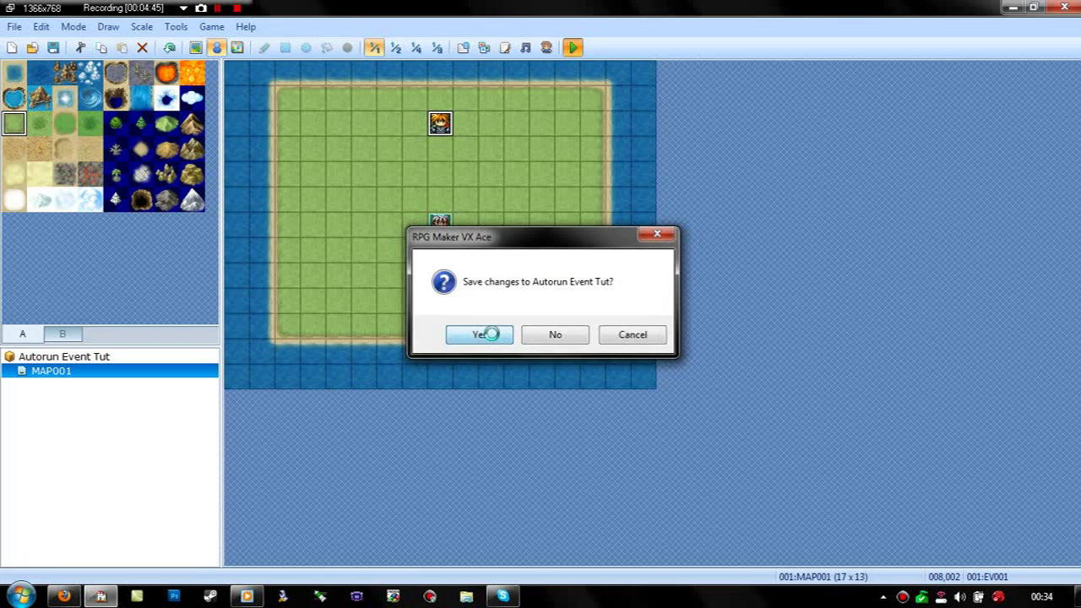
pyautogui.rightClick(960, 596)
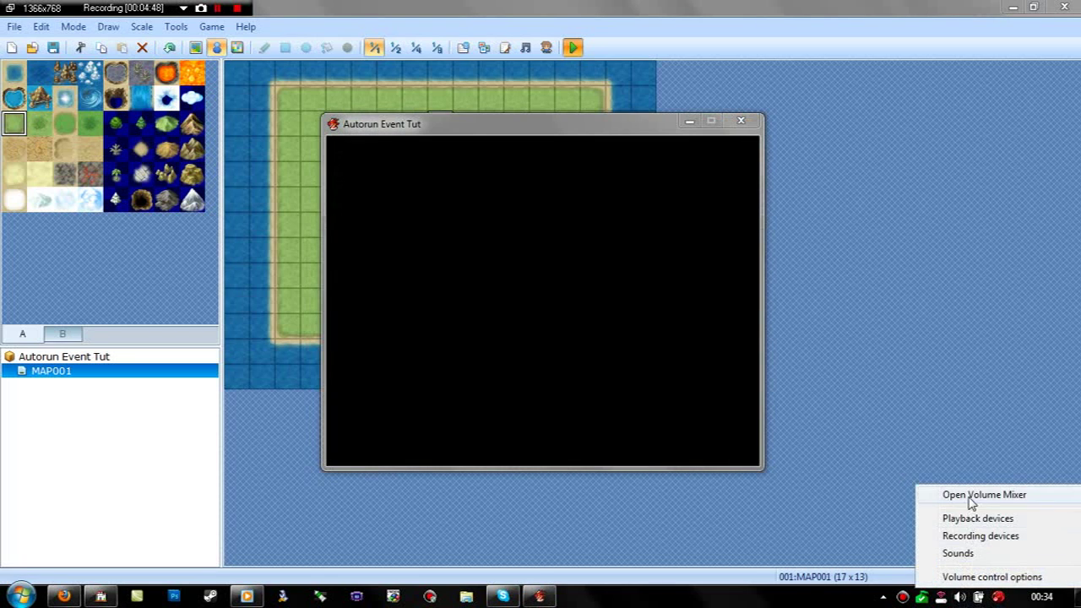
pyautogui.click(972, 500)
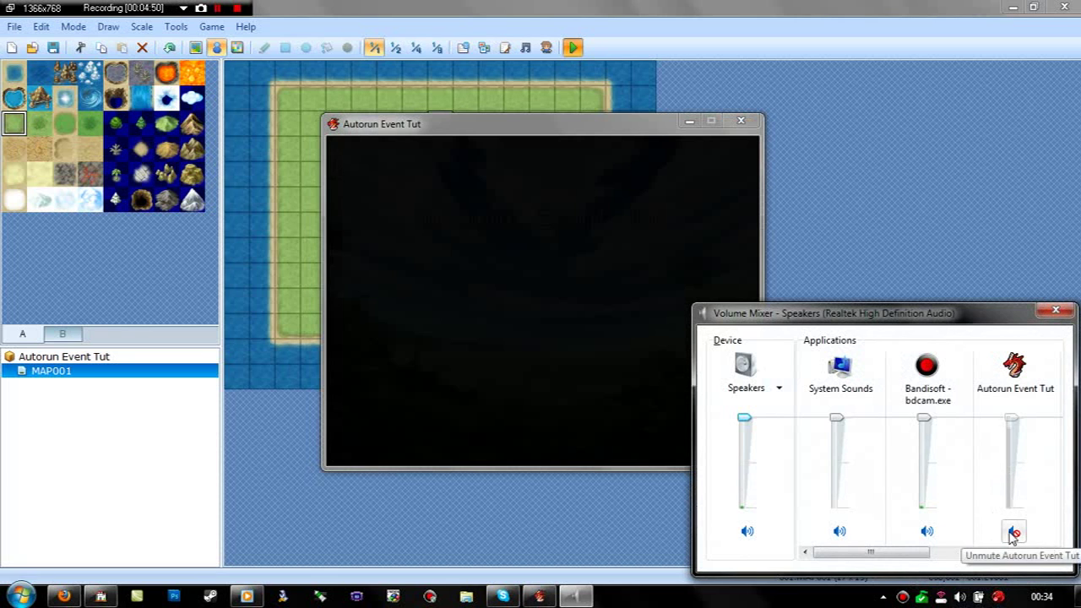
# - Start a New Game and go through both intro messages and the 'What do you want?!' reply
pyautogui.click(568, 252)
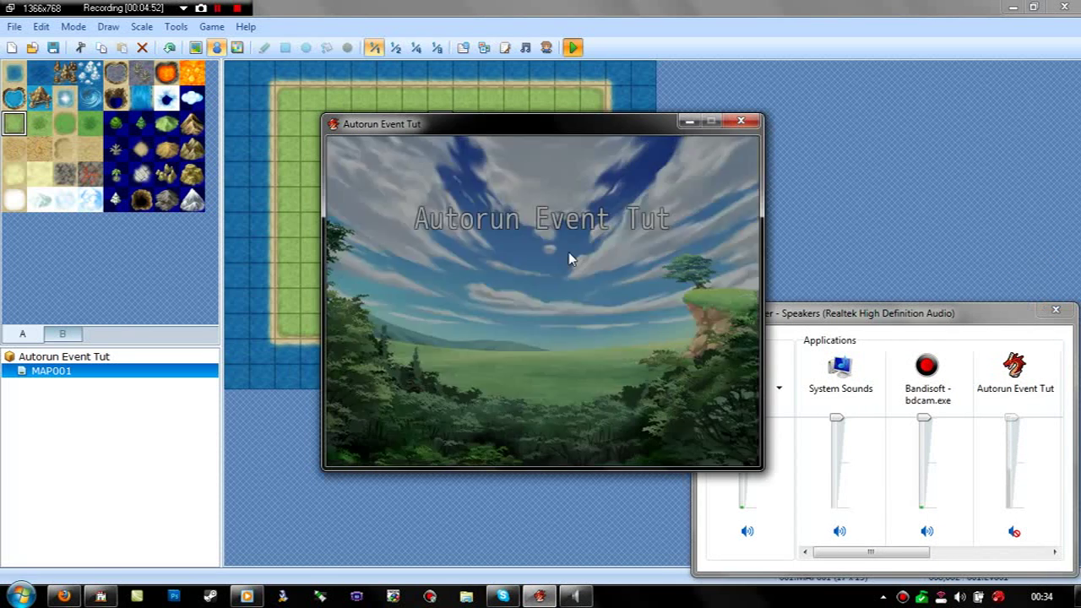
pyautogui.press('Return')
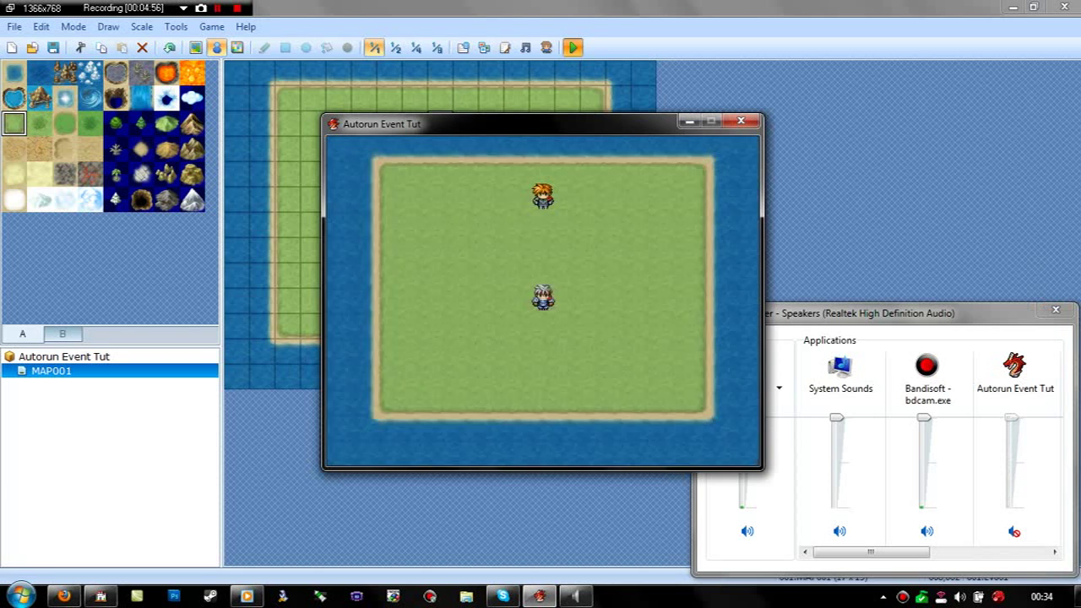
pyautogui.press('Return')
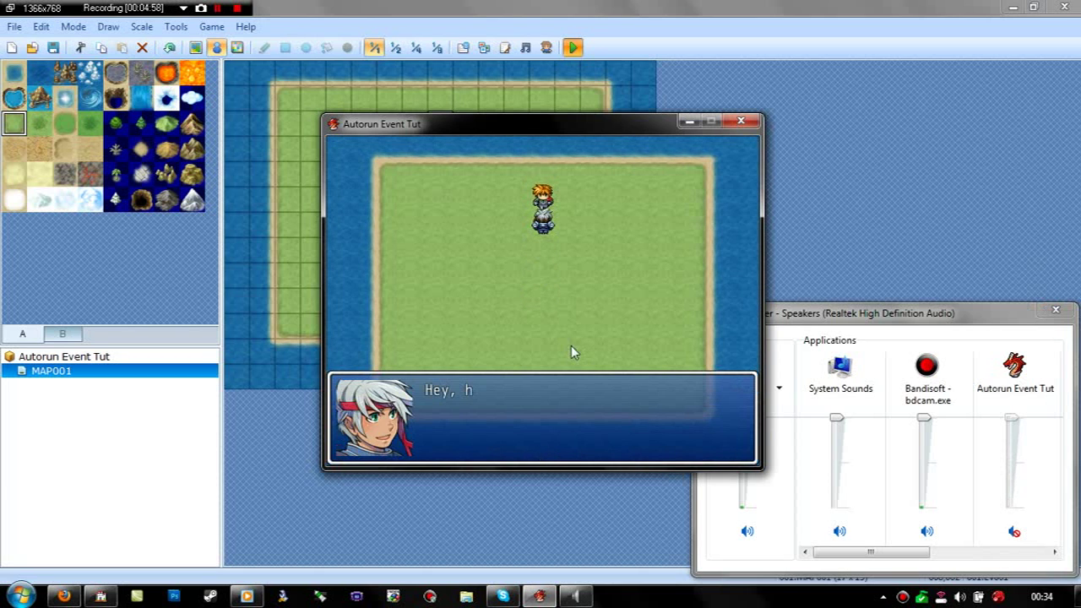
pyautogui.press('Return')
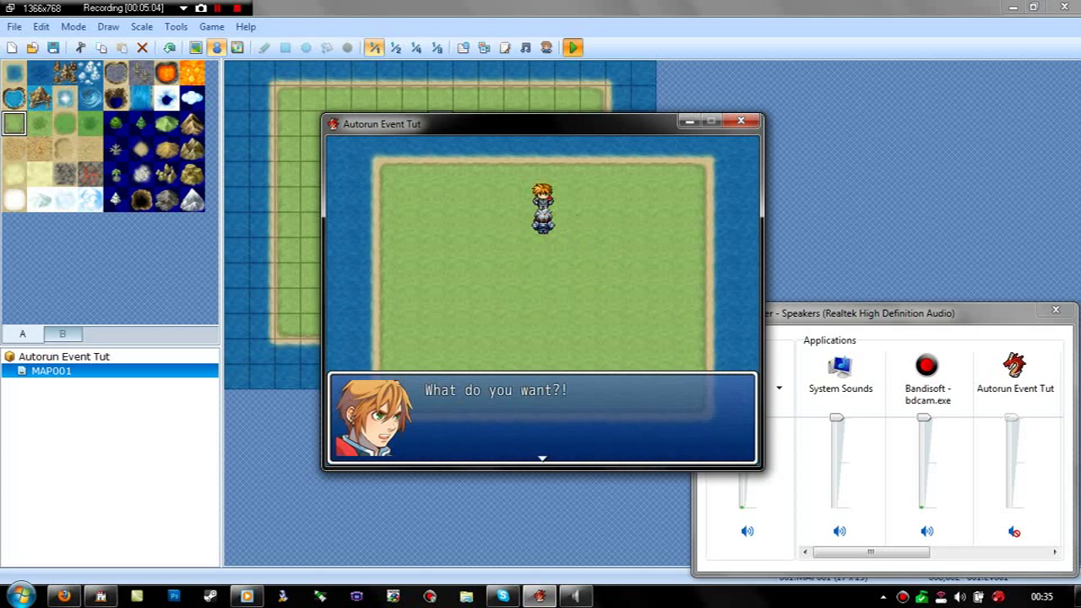
pyautogui.press('Return')
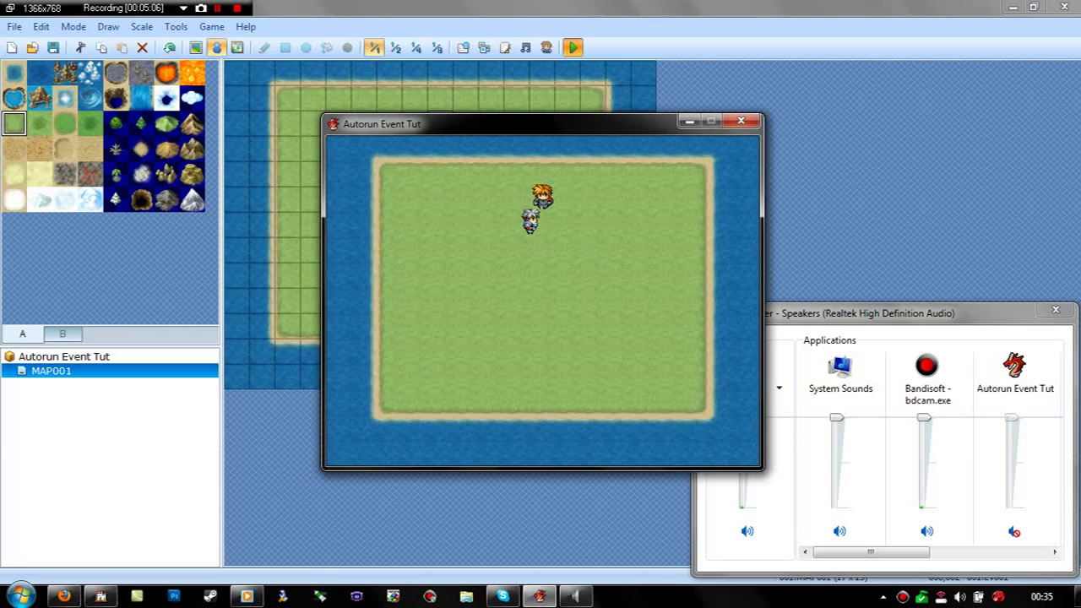